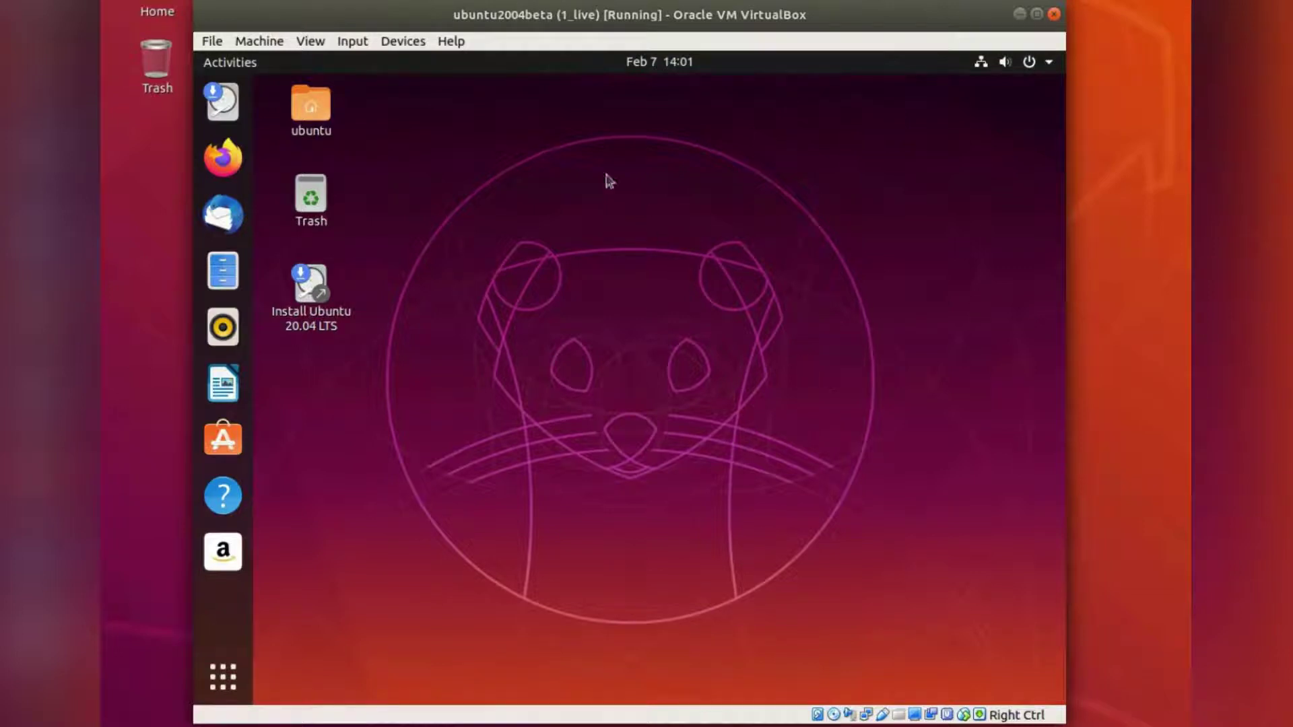
Check the VirtualBox version information in its About window, closing it when done
click(451, 42)
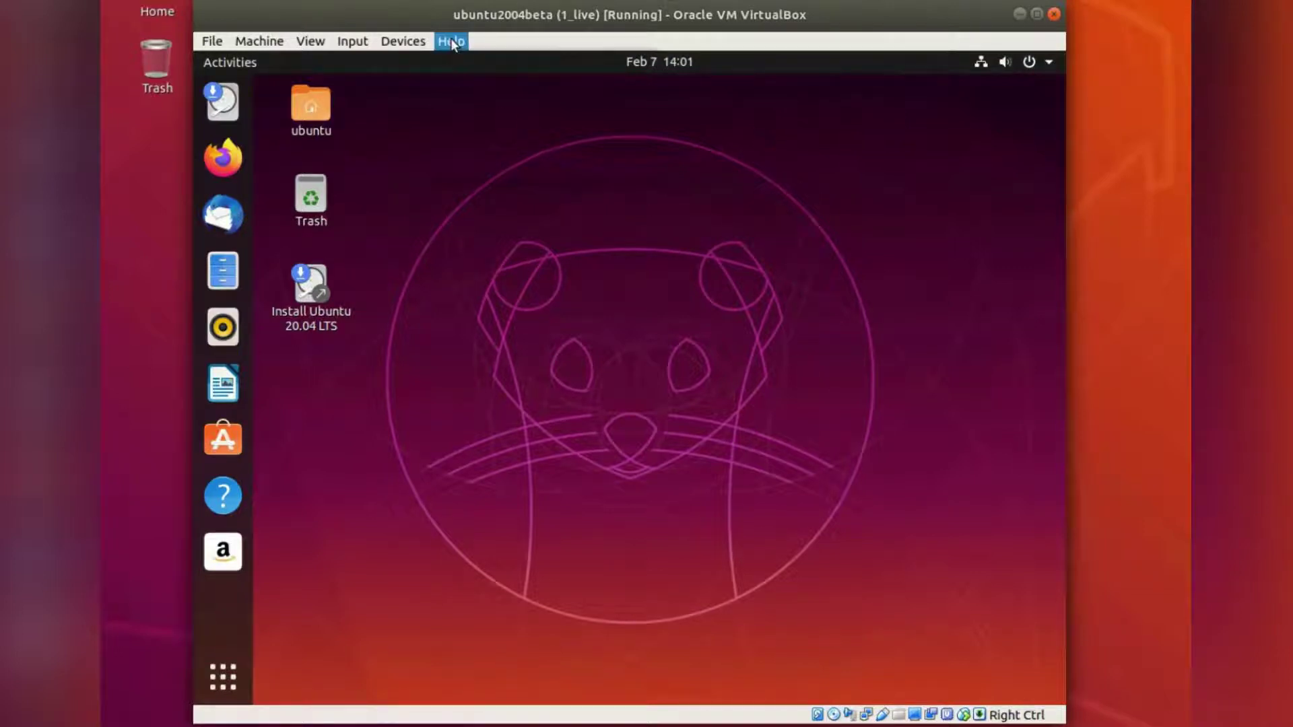
click(461, 169)
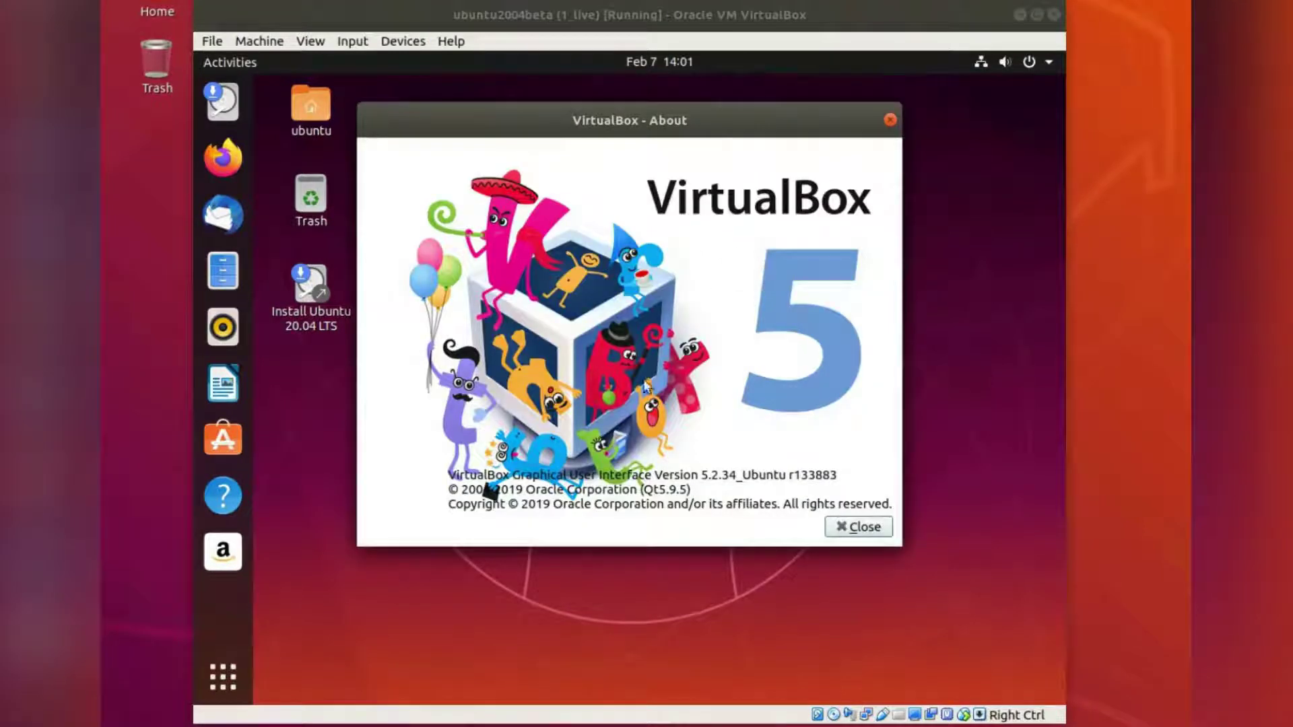
click(862, 530)
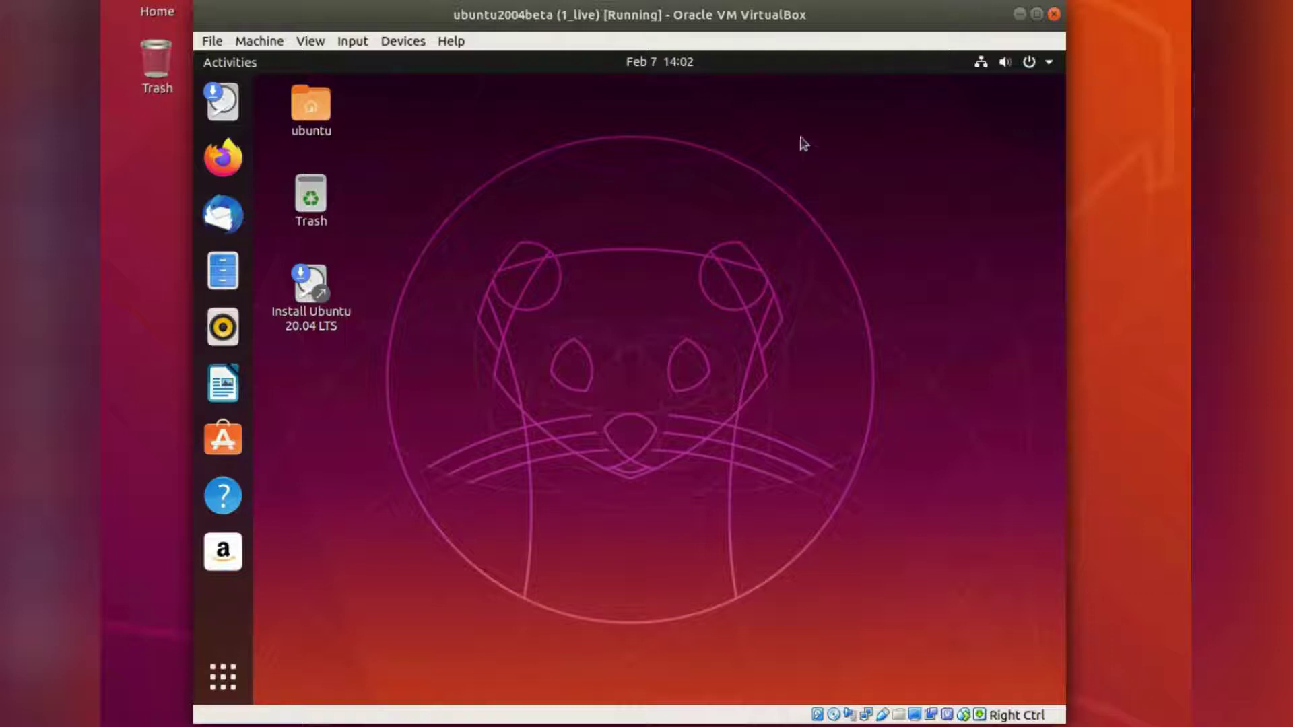
Open the Ubuntu system settings and view the display options in the Devices section
click(1036, 62)
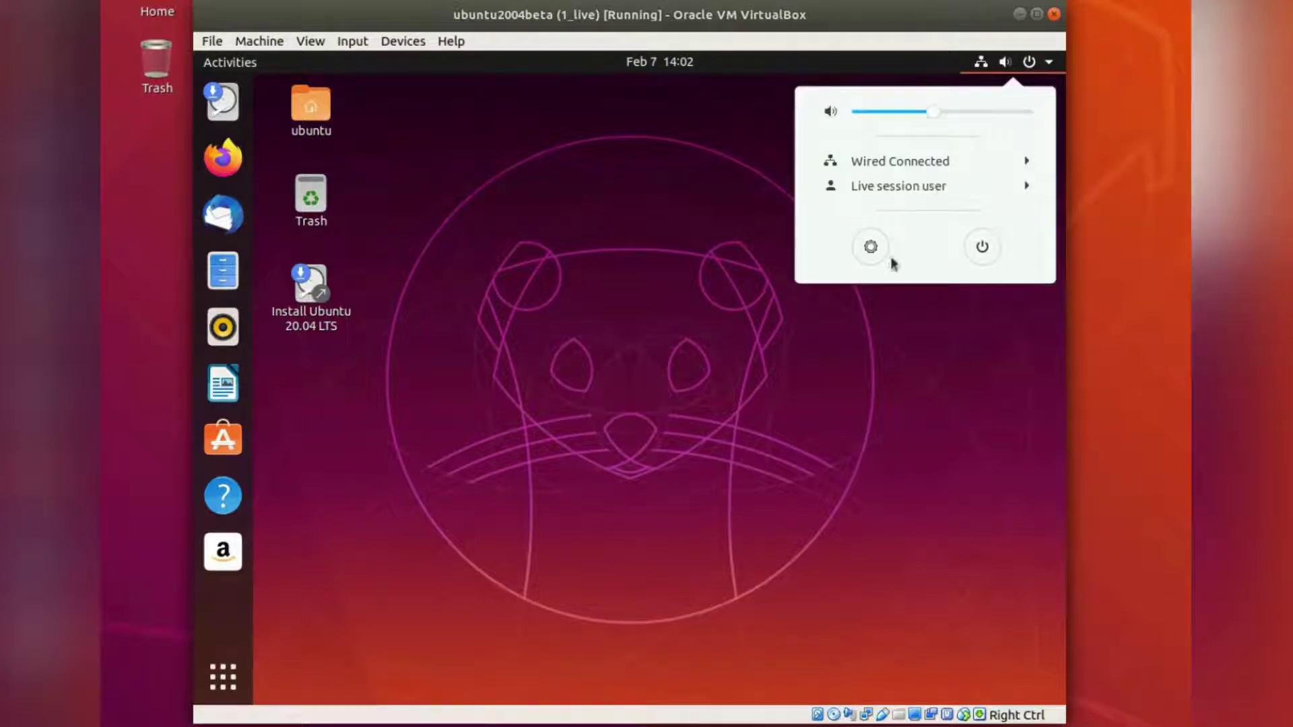
click(871, 248)
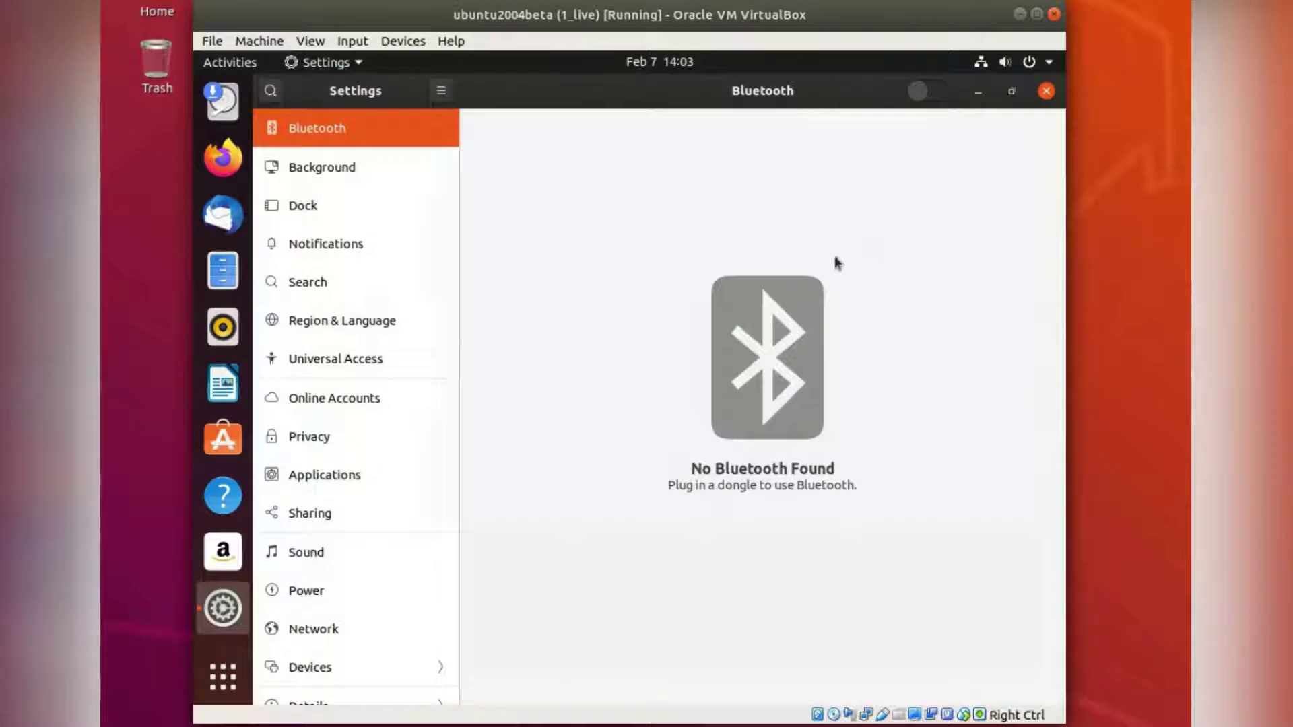
scroll(353, 404, down, 1)
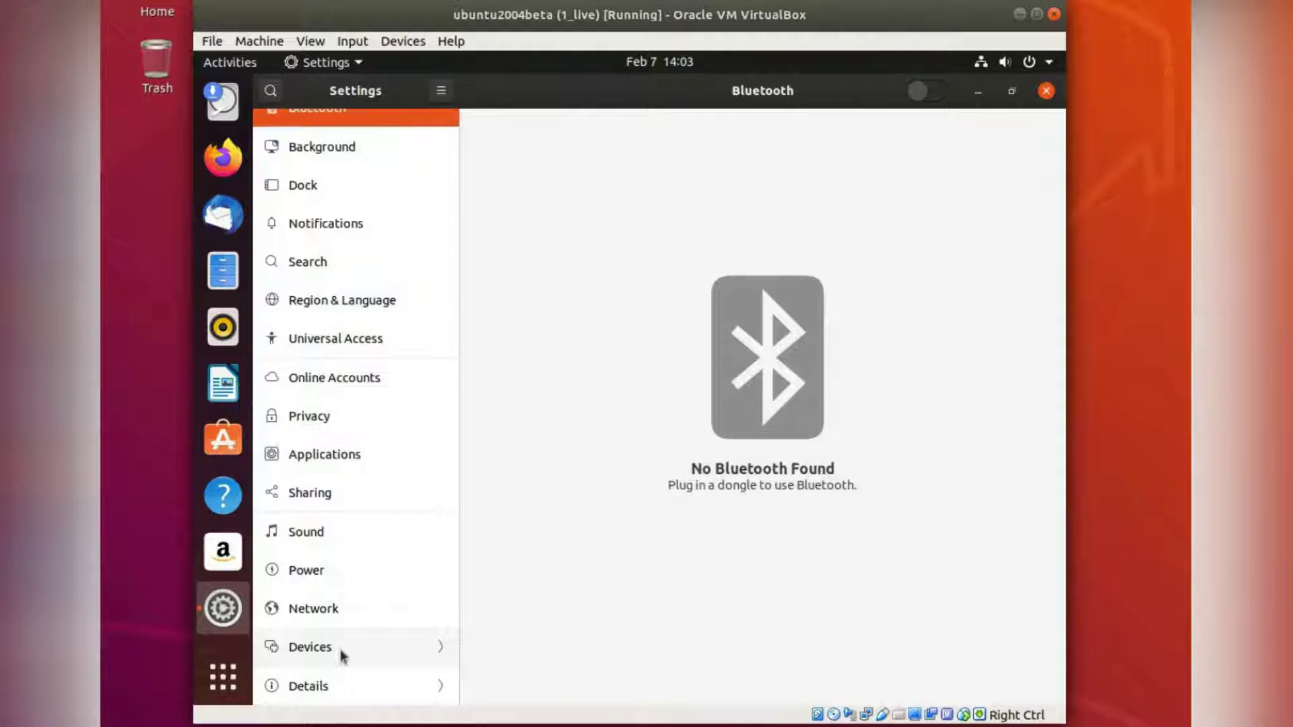
click(376, 651)
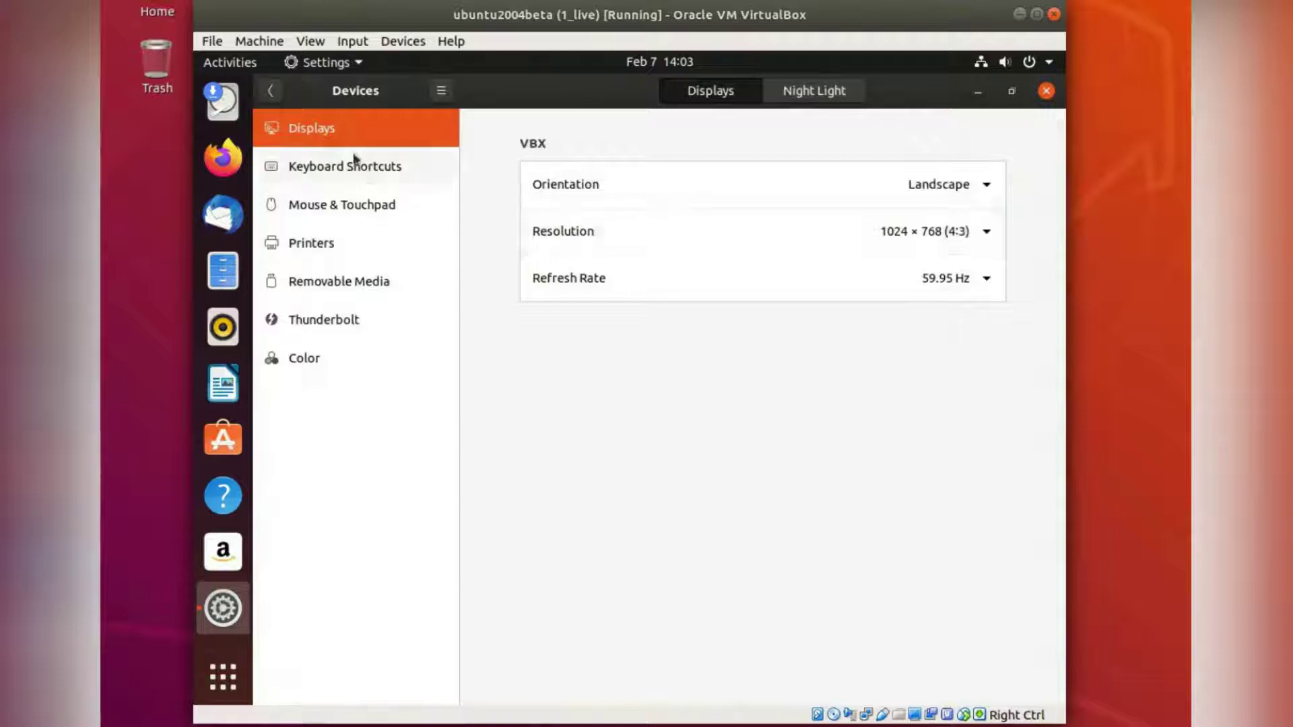
In the Power settings, set Blank Screen to Never and close the settings window
click(270, 90)
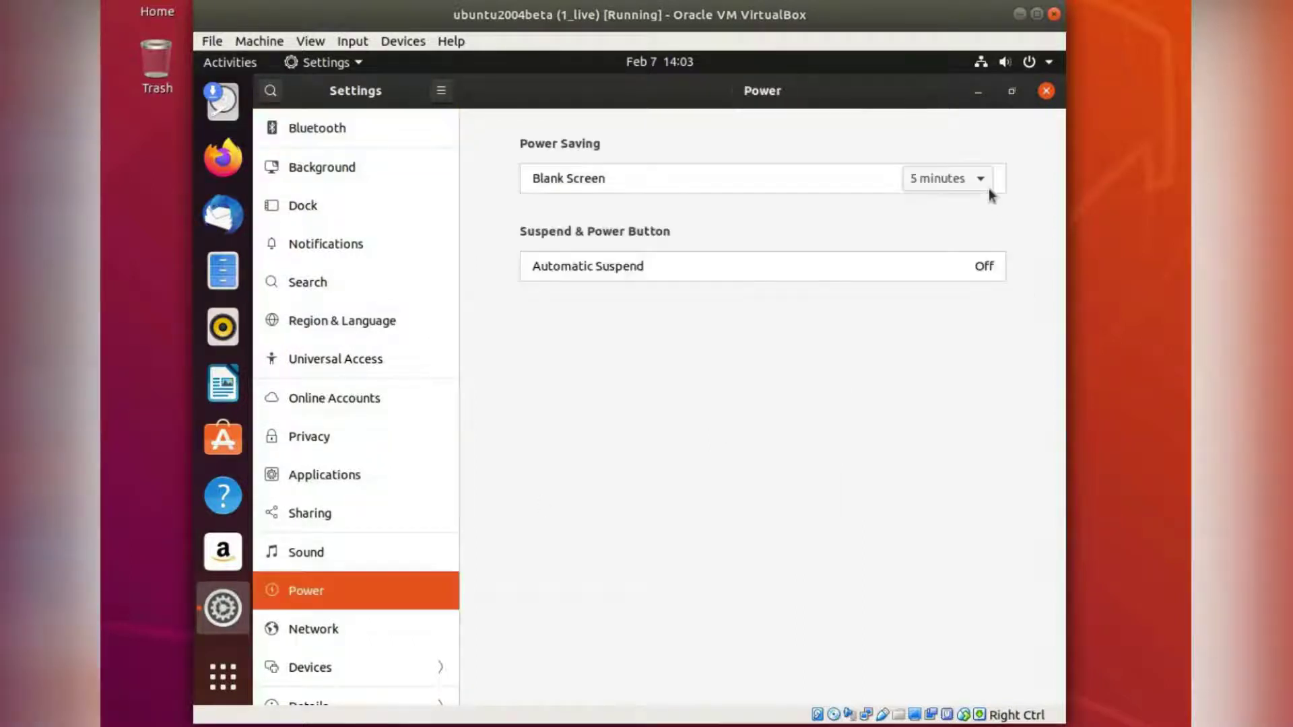
click(980, 182)
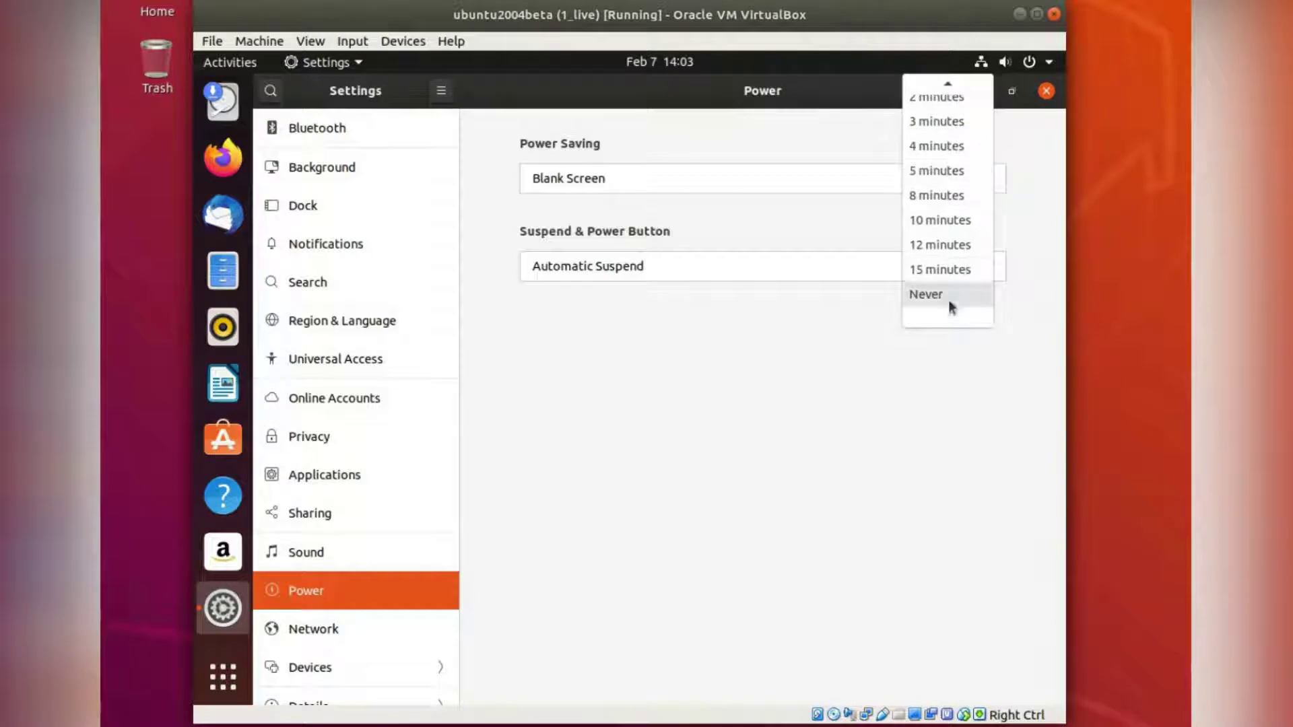
click(948, 301)
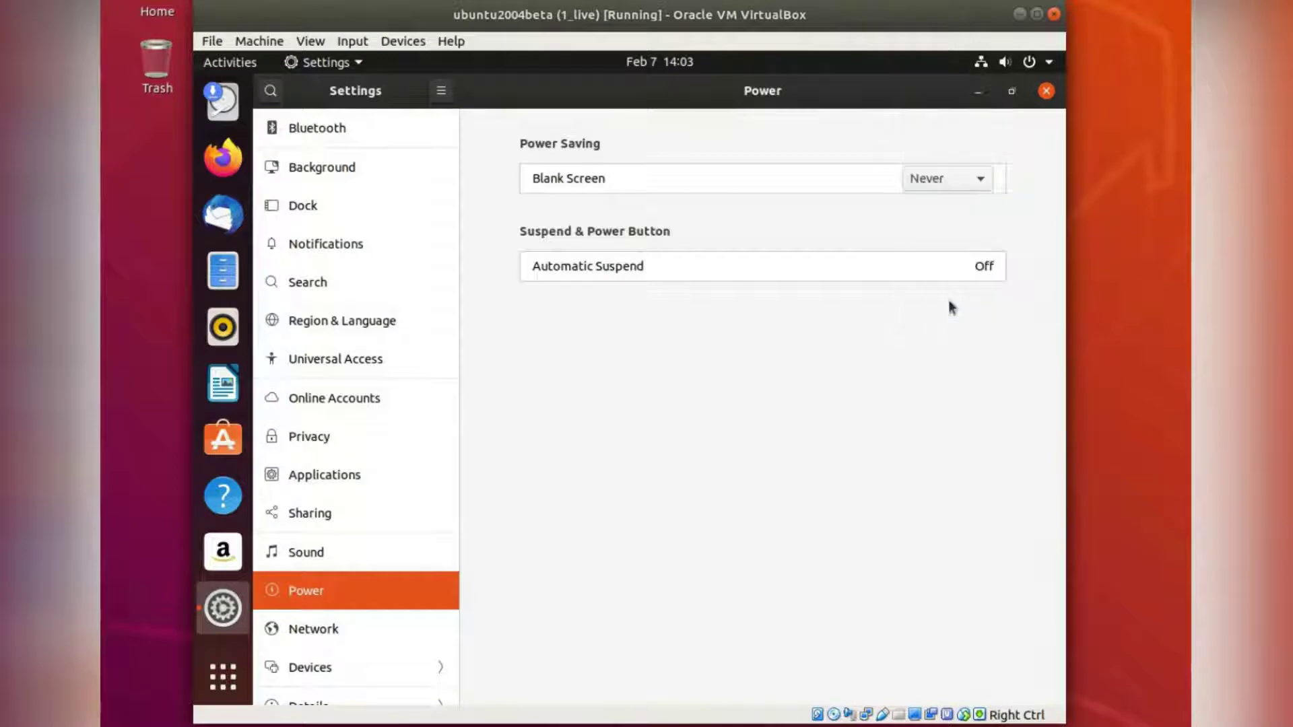
click(1046, 91)
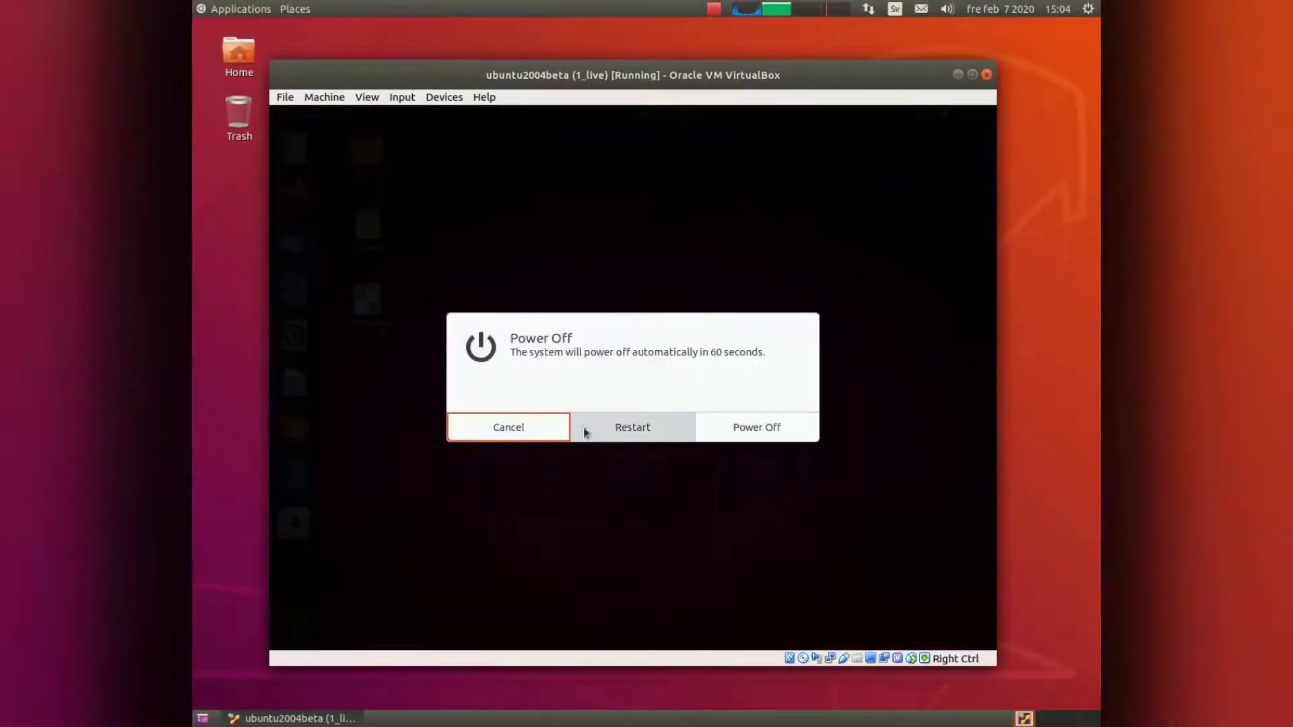
Restart the live session, reinsert focal-desktop-amd64.iso in the virtual optical drive and continue the reboot
click(616, 436)
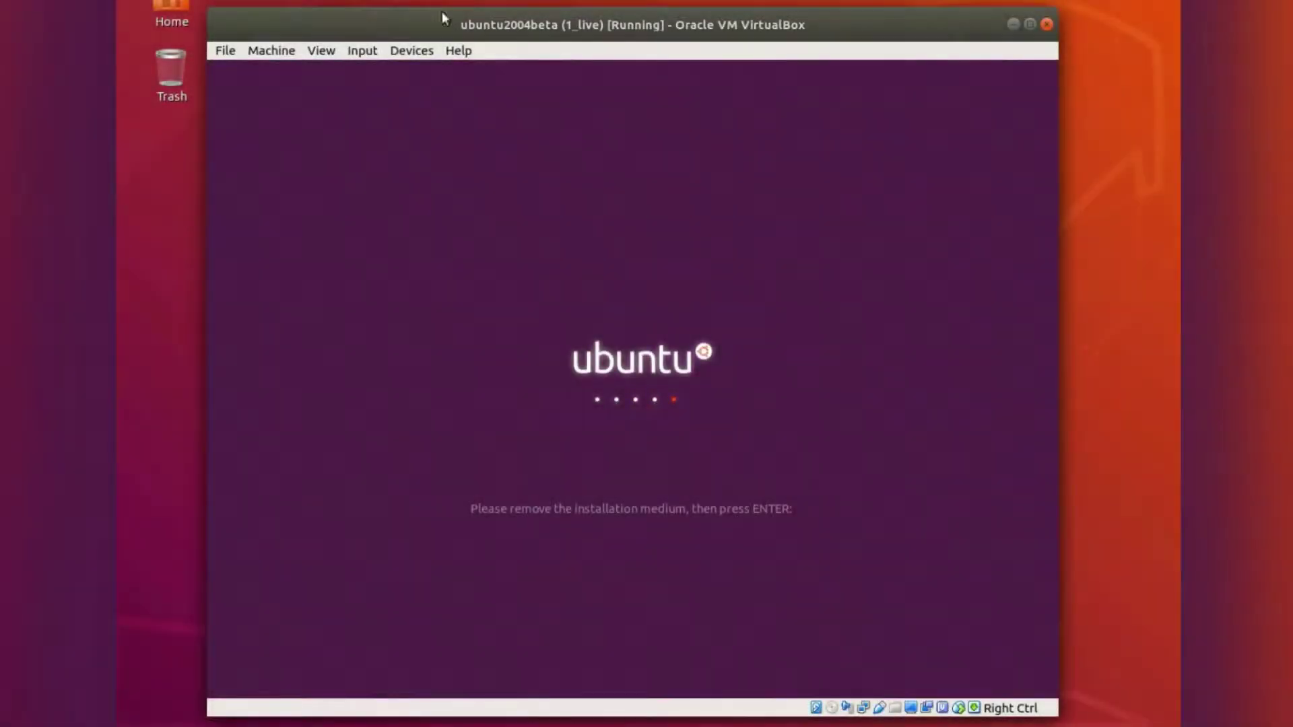
click(412, 51)
mouse_move(458, 70)
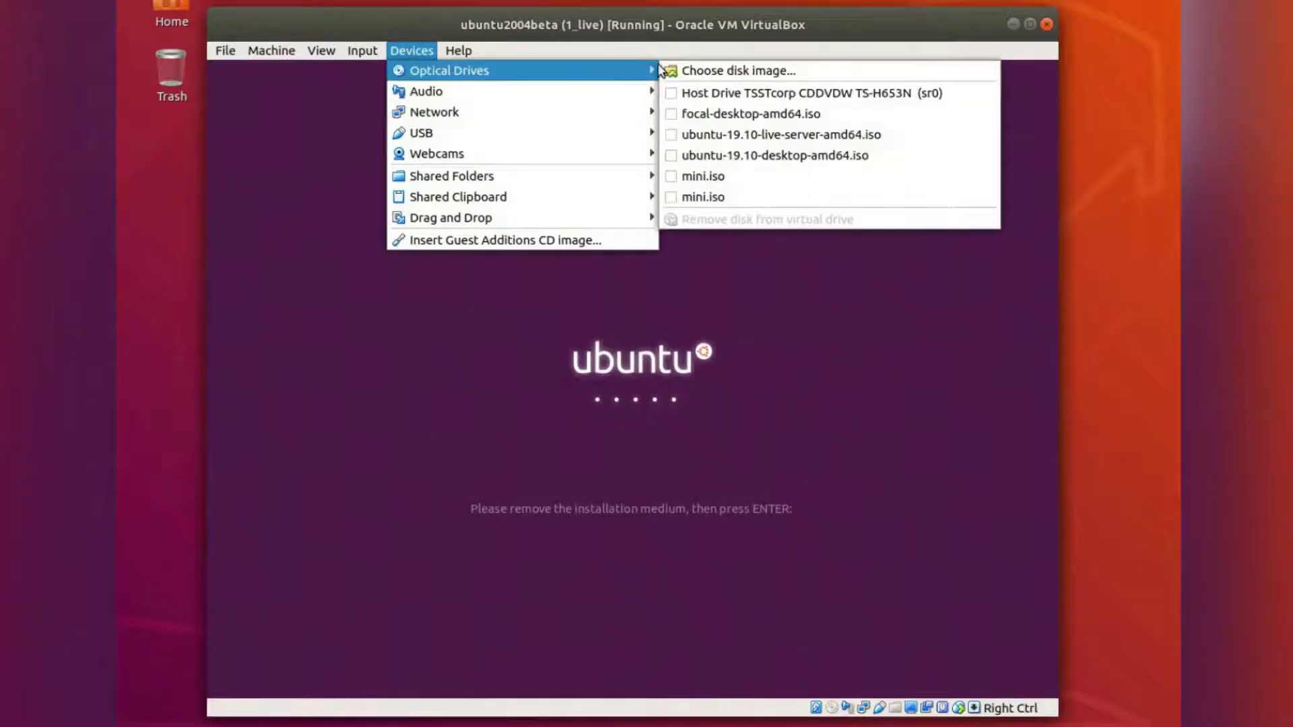
click(731, 113)
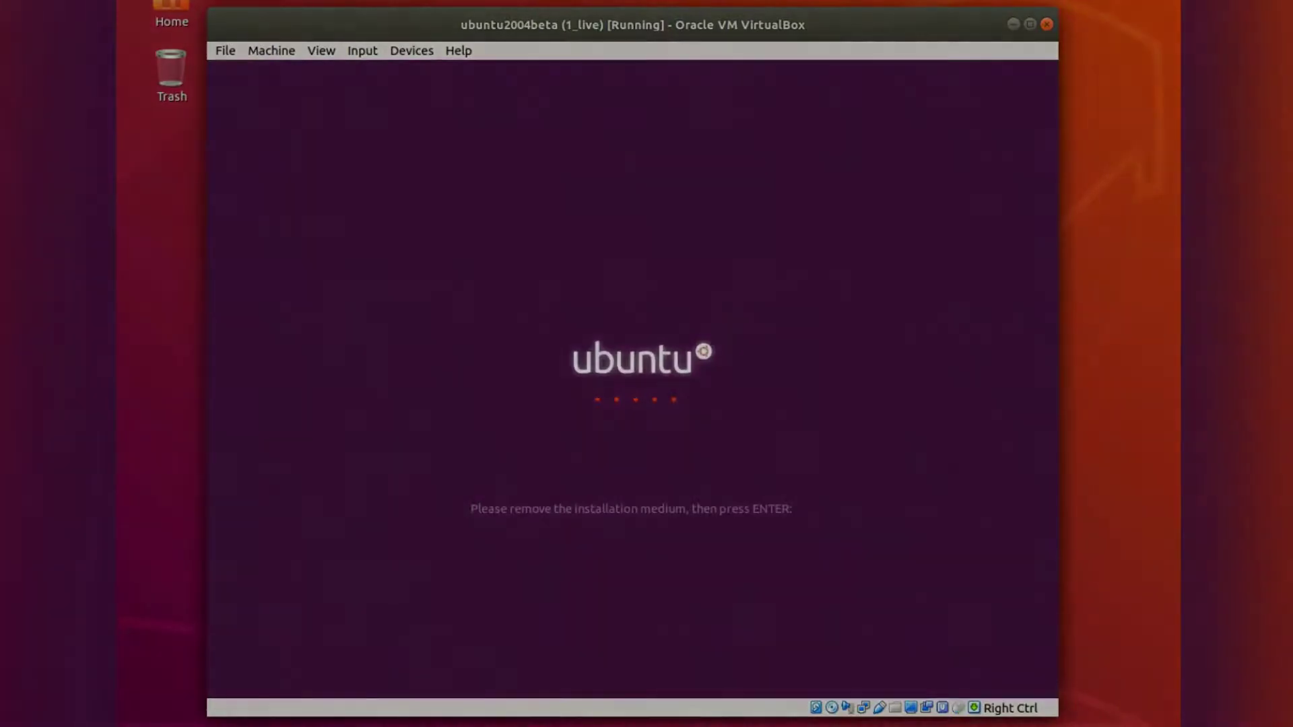
key(Return)
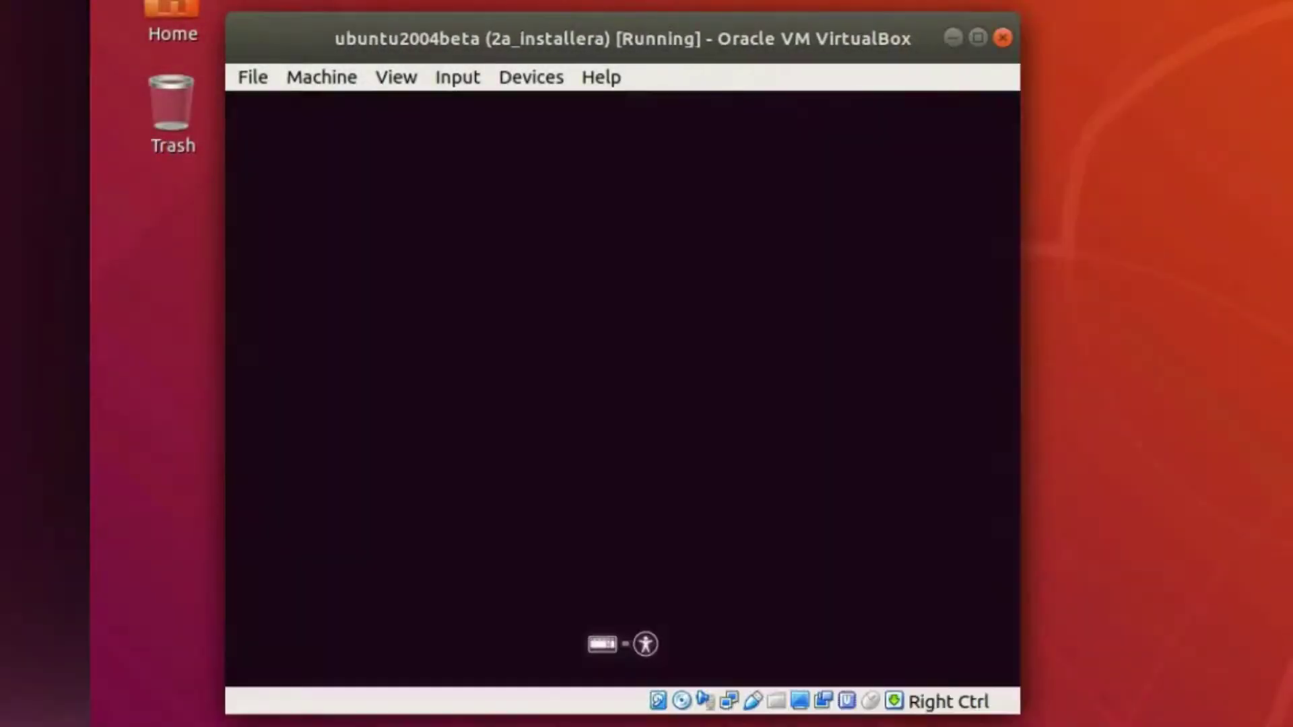
Bring up the installation medium's boot menu with English as the language
key(Return)
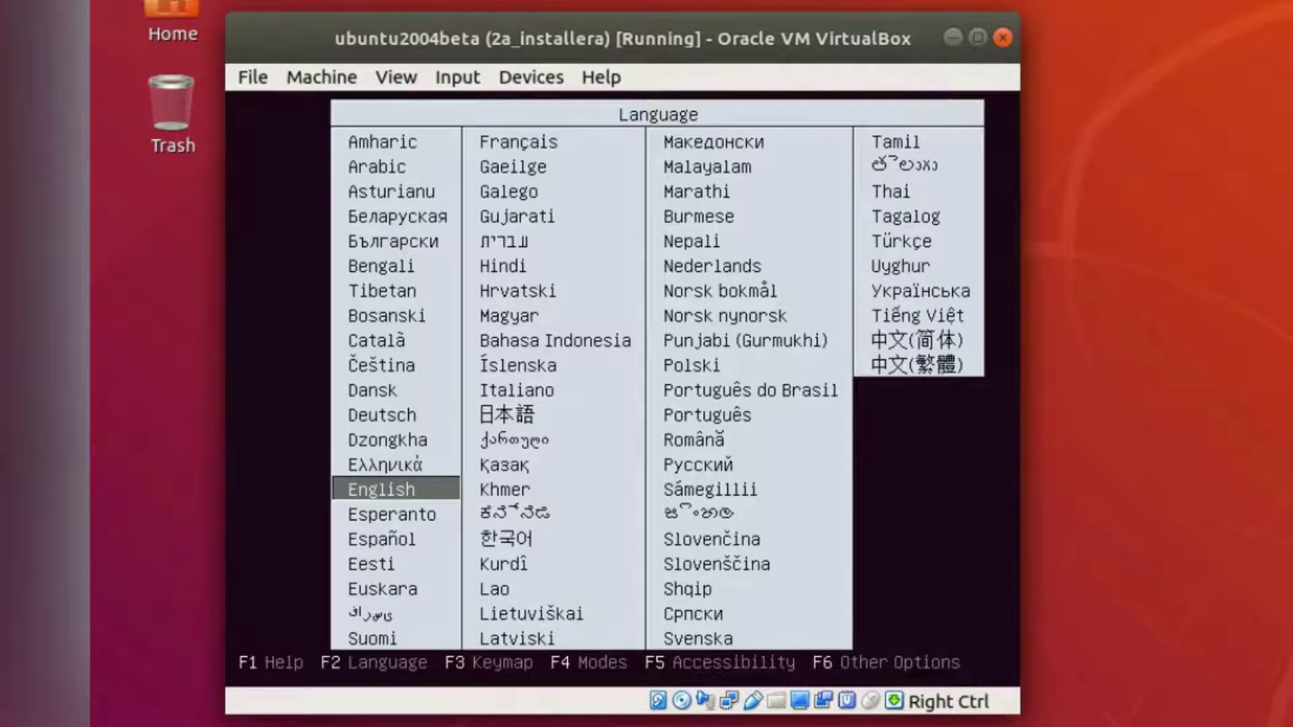
key(Return)
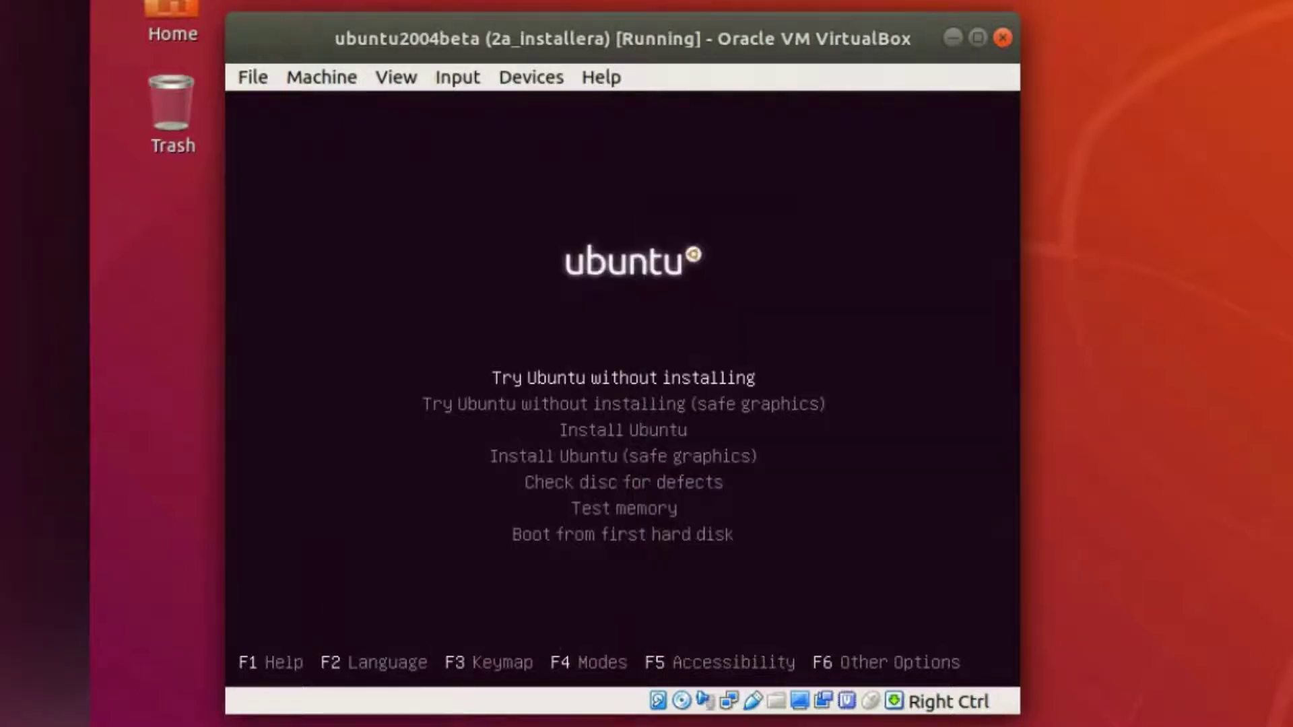
Set the boot menu's keymap to Swedish
key(F3)
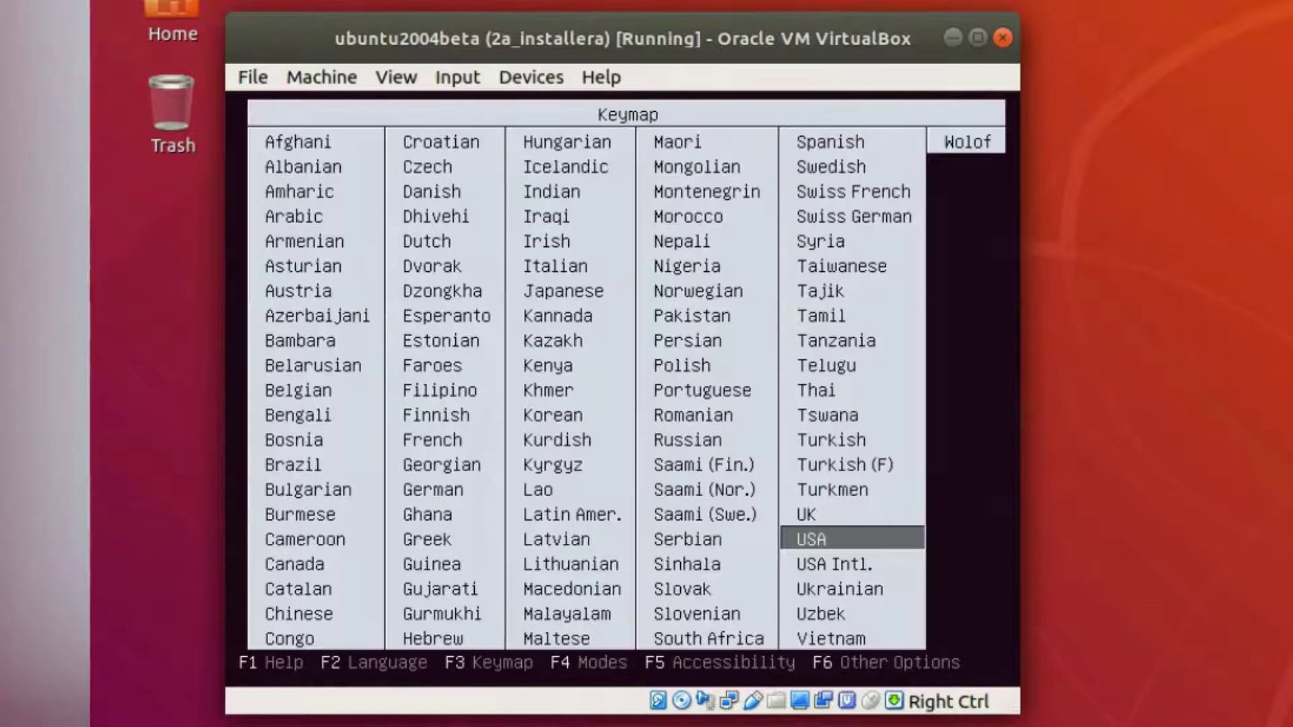
key(Up)
key(Up)
key(Up)
key(Up)
key(Up)
key(Up)
key(Up)
key(Up)
key(Up)
key(Up)
key(Up)
key(Up)
key(Up)
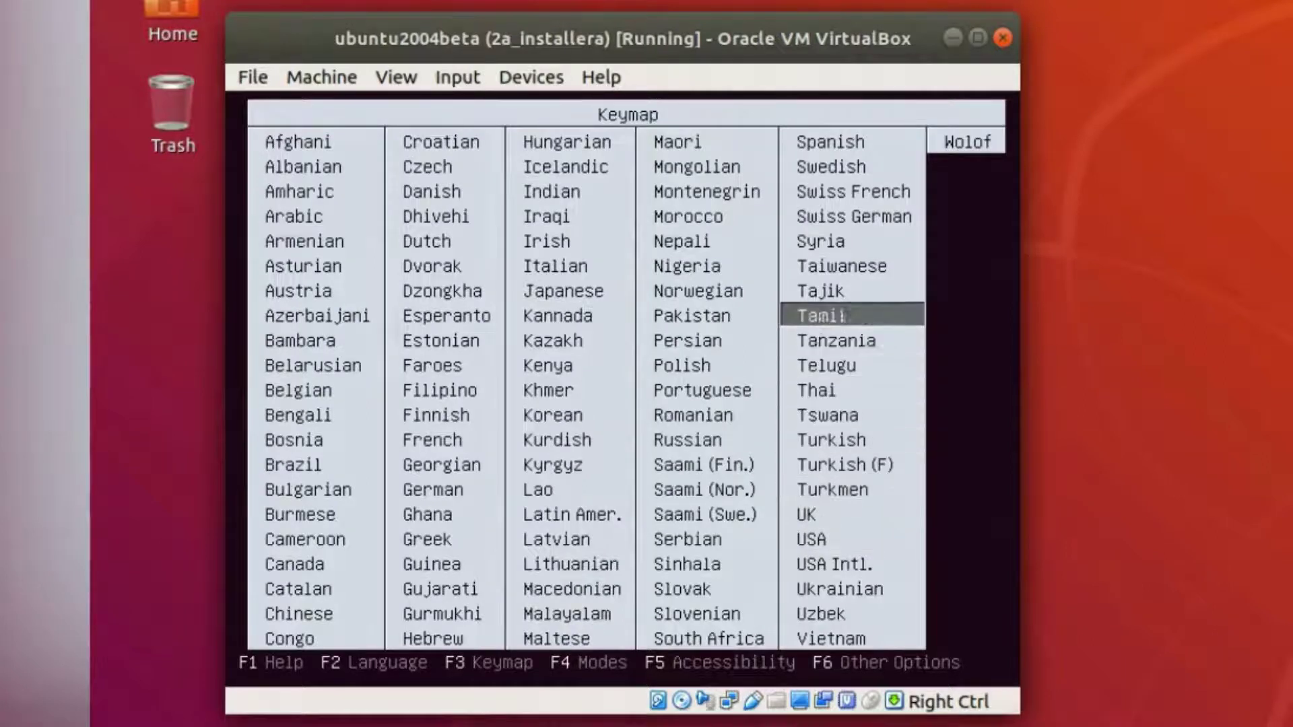
key(Up)
key(Up)
key(Return)
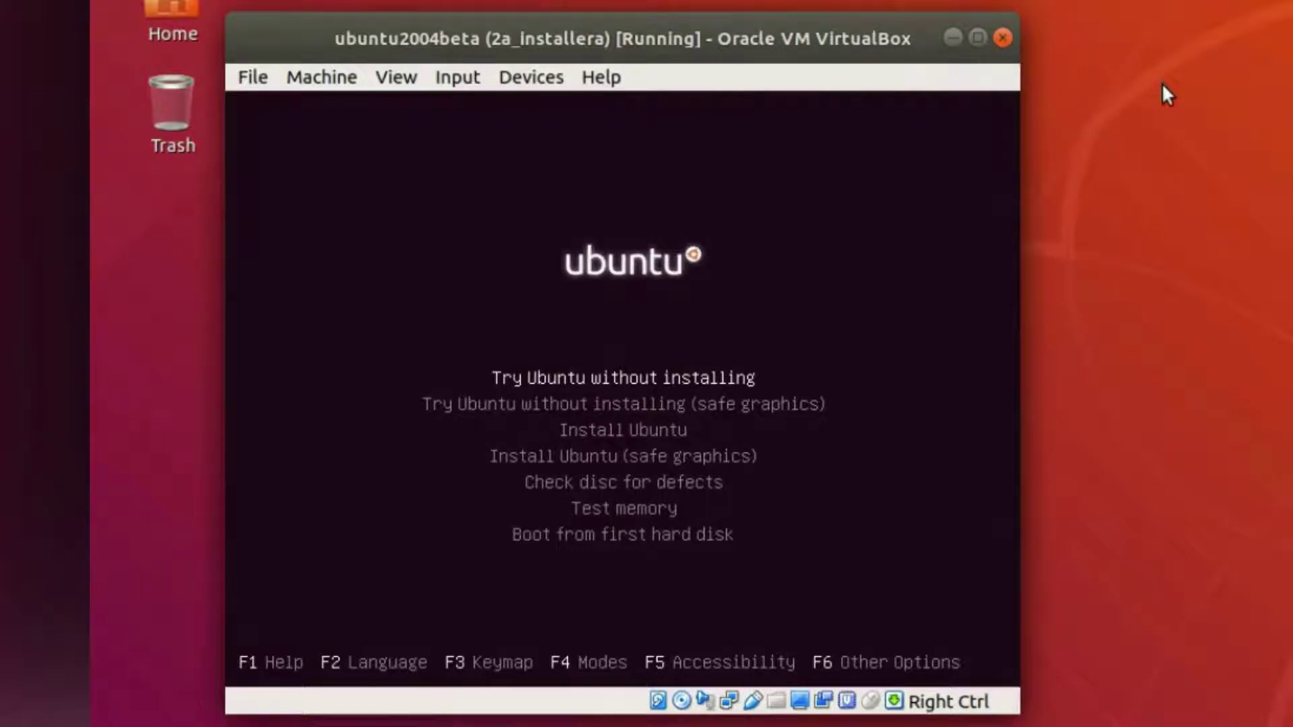
Boot the virtual machine with the Install Ubuntu option
key(Down)
key(Down)
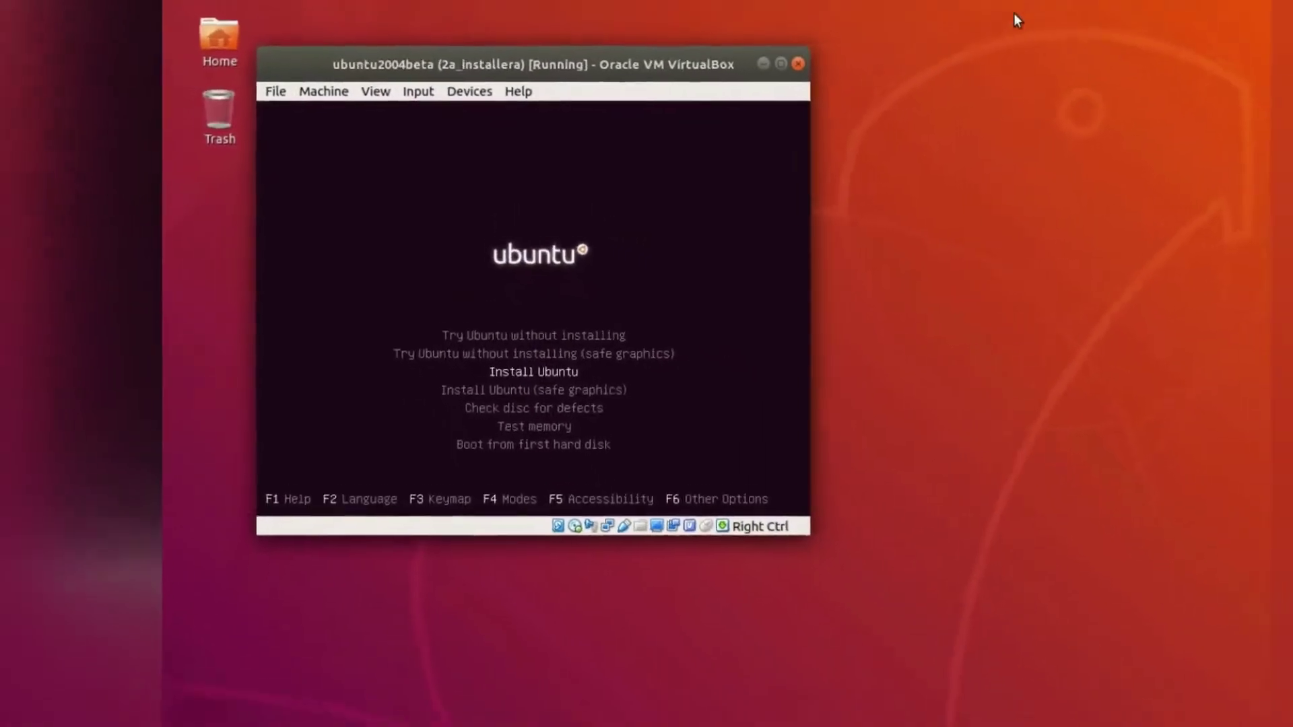
key(Return)
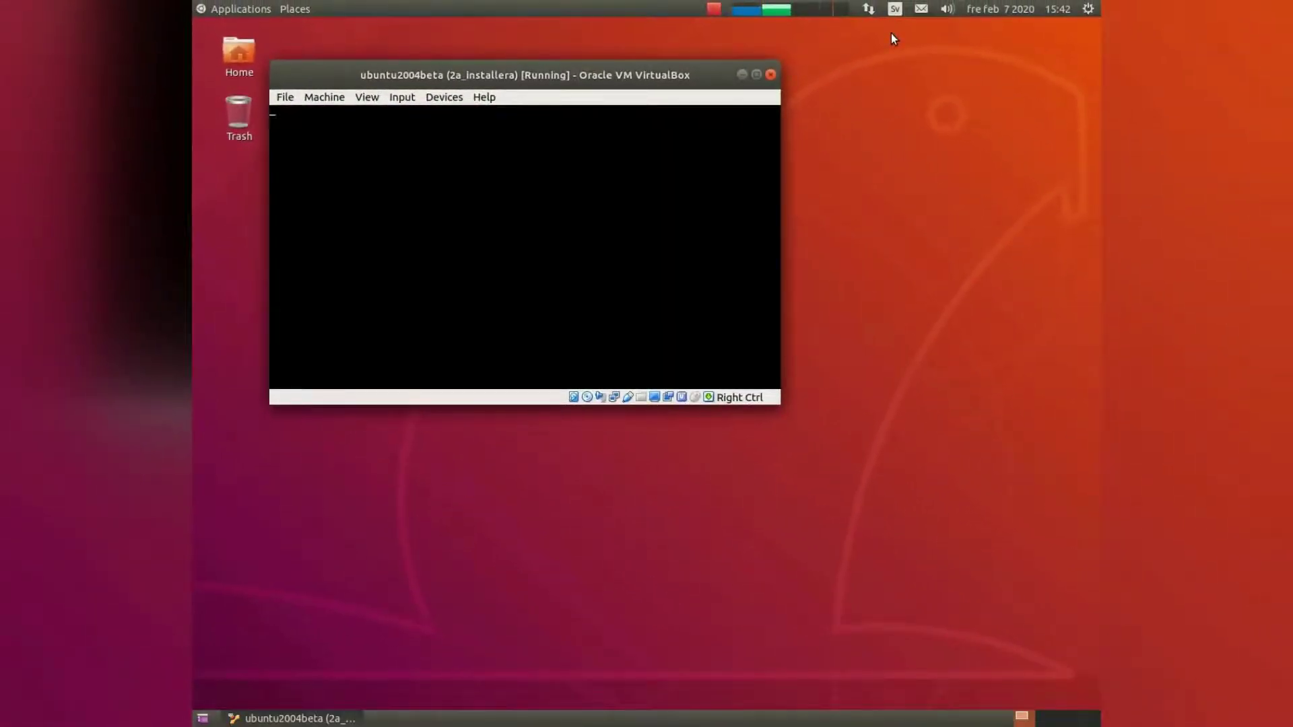
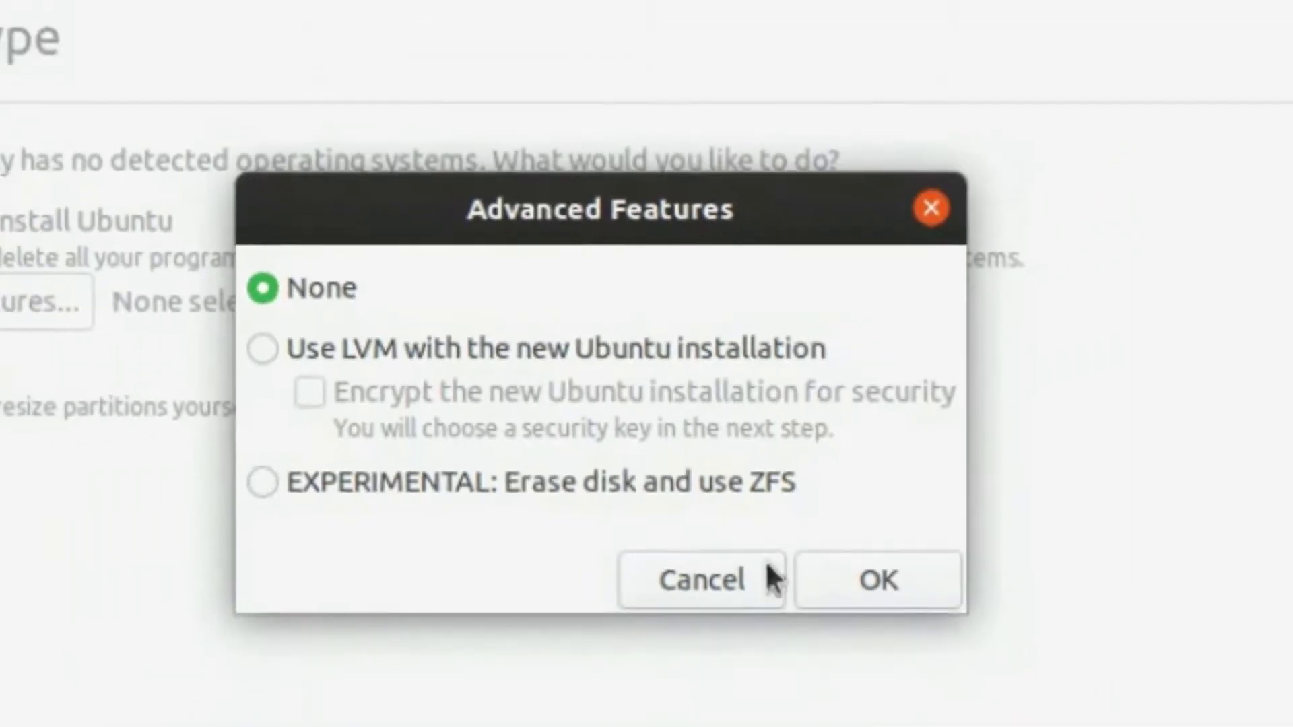
click(674, 643)
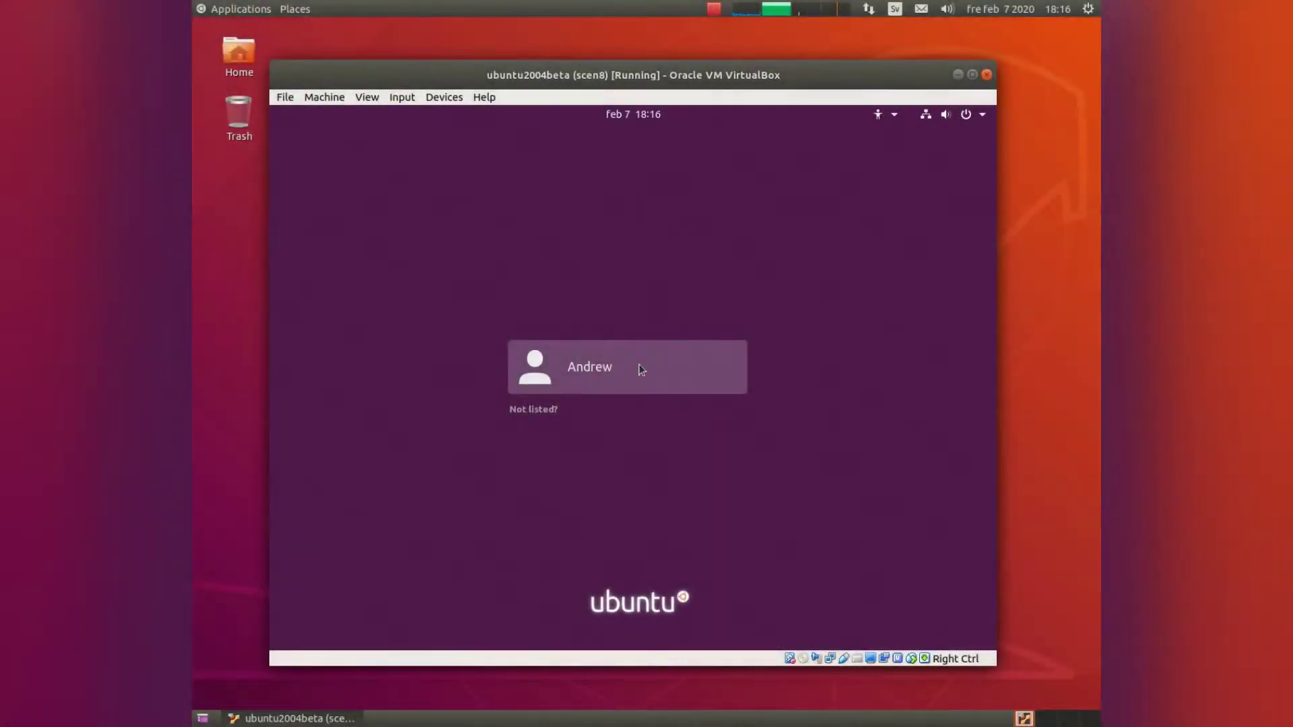
Select the listed user on the login screen and sign in with the account password
click(641, 369)
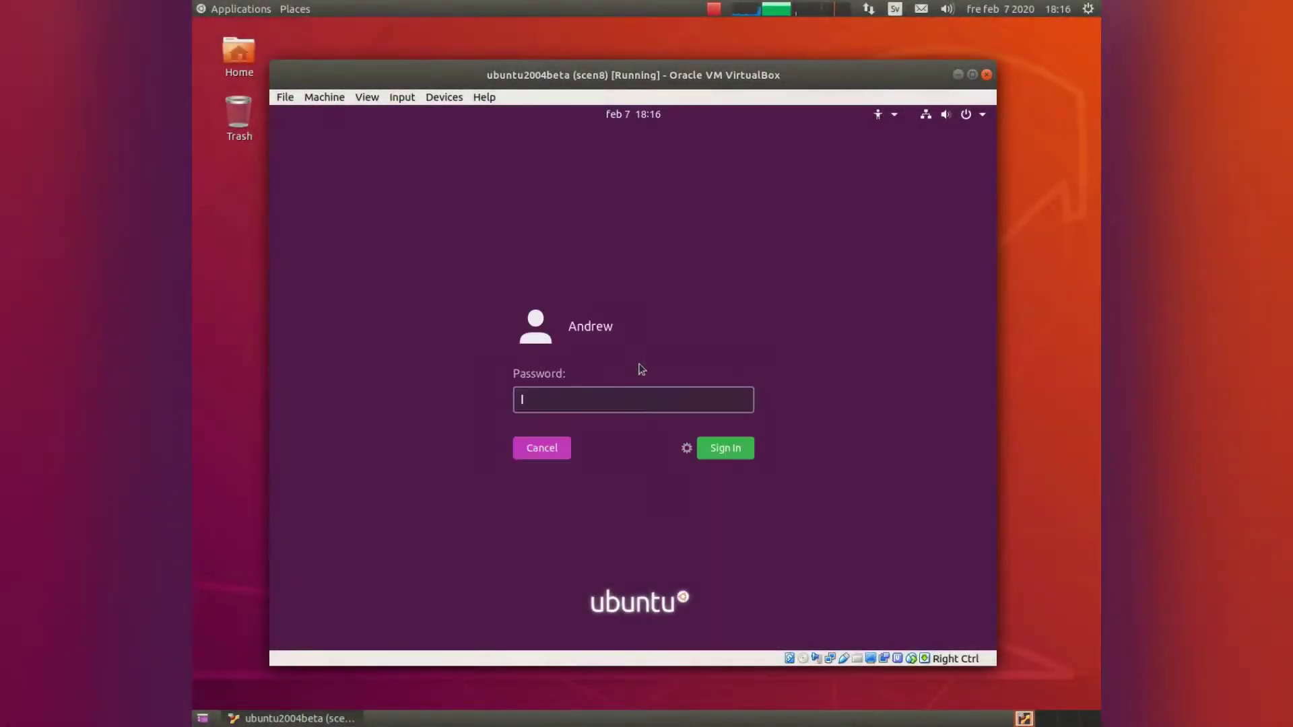
text(********)
click(724, 455)
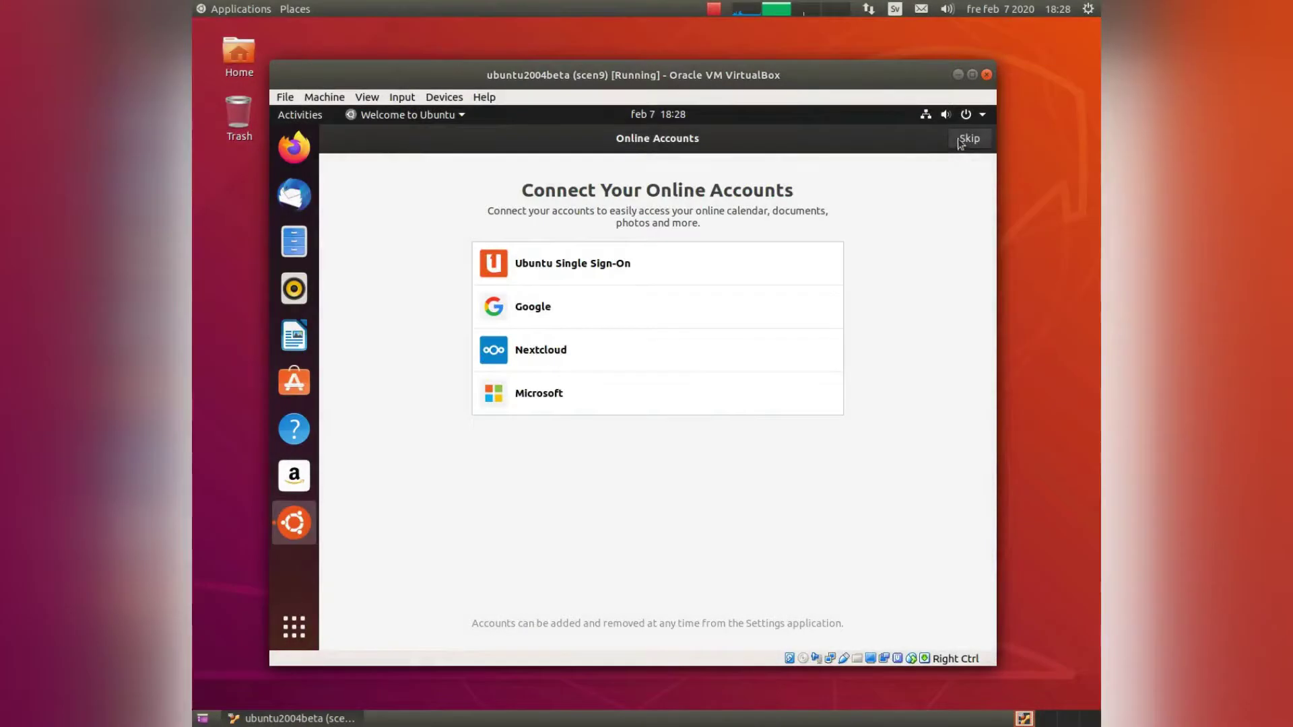
Finish the Ubuntu welcome setup, skipping online accounts and Livepatch, allowing system info reports and leaving Location Services off
click(965, 138)
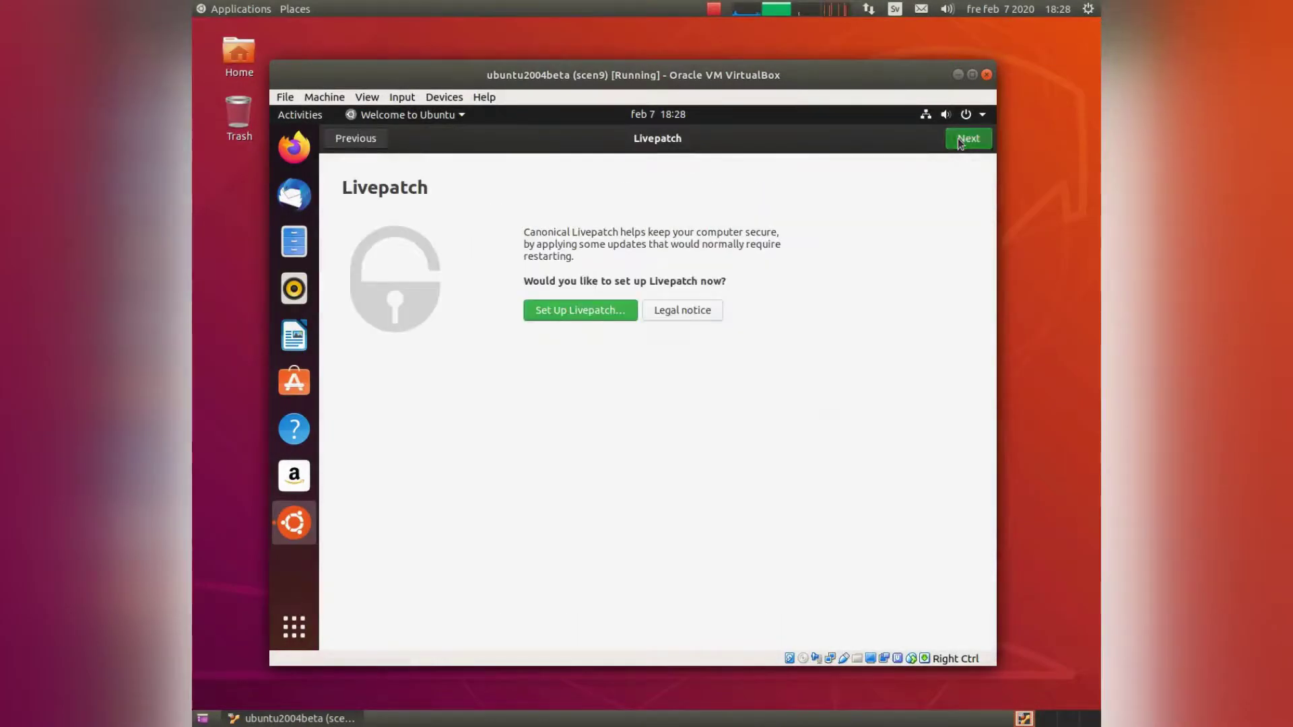
click(962, 138)
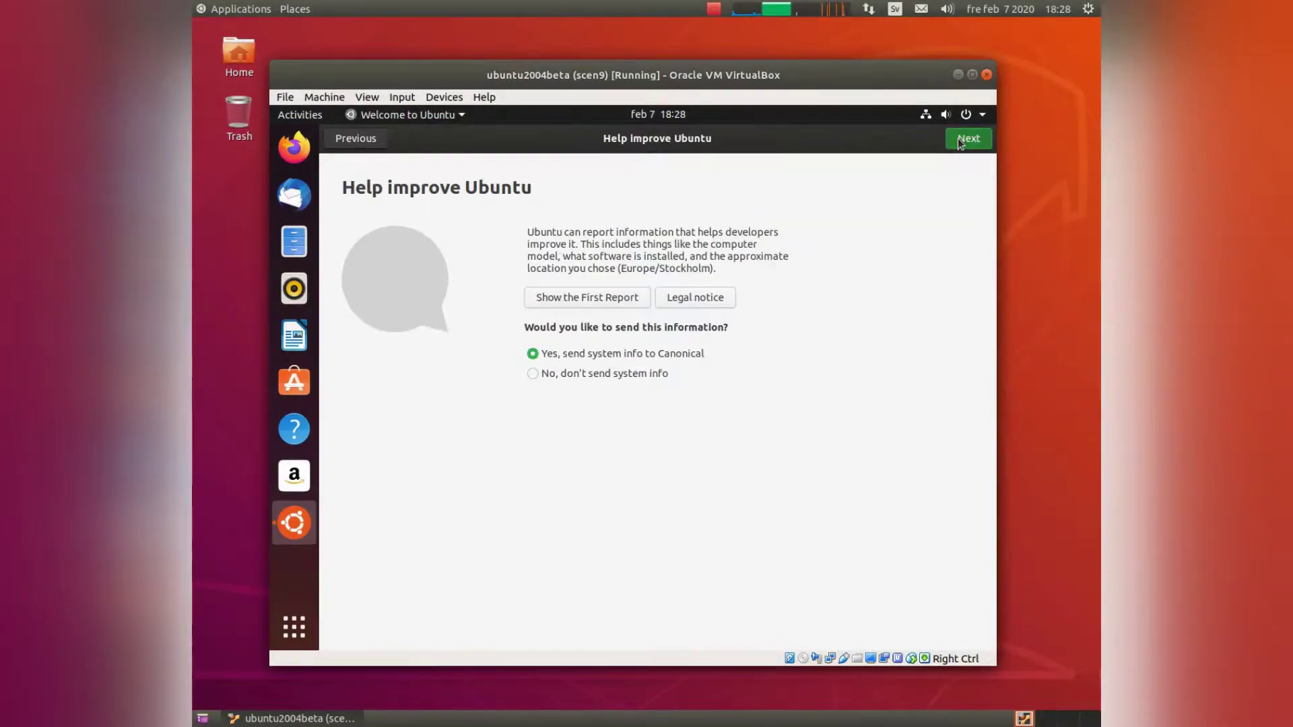
click(957, 139)
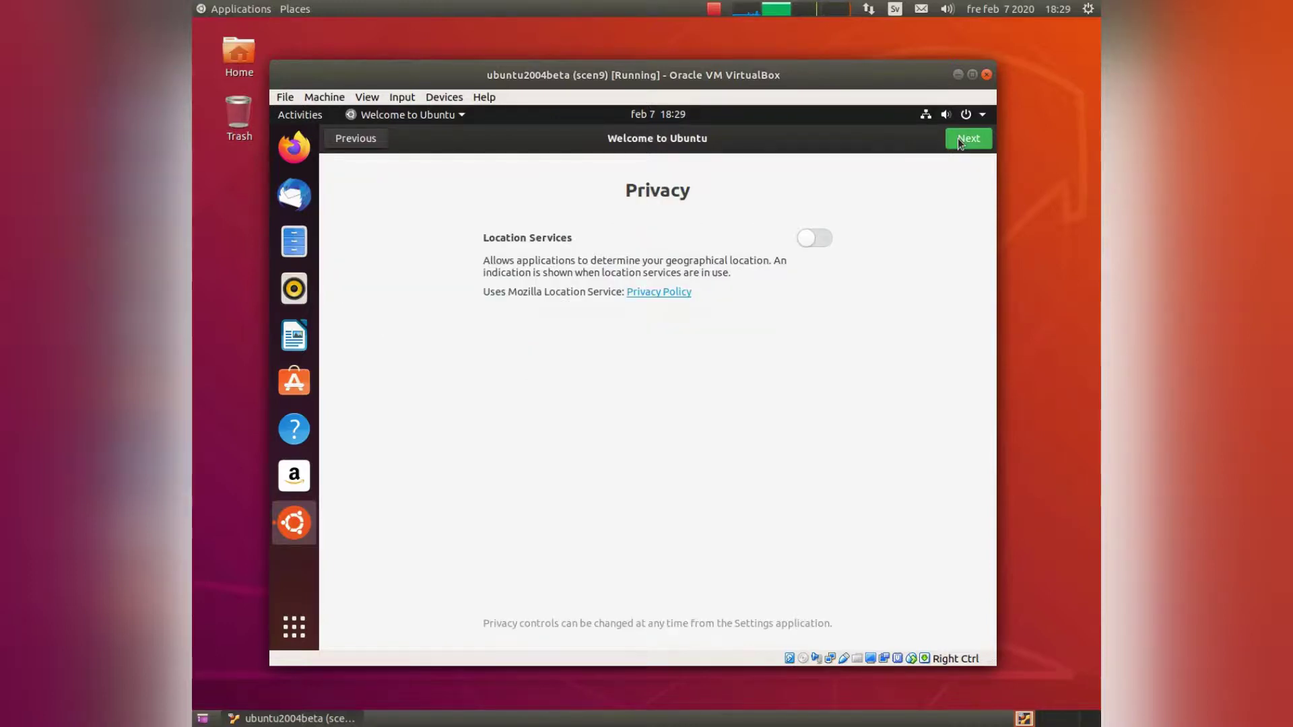
click(957, 138)
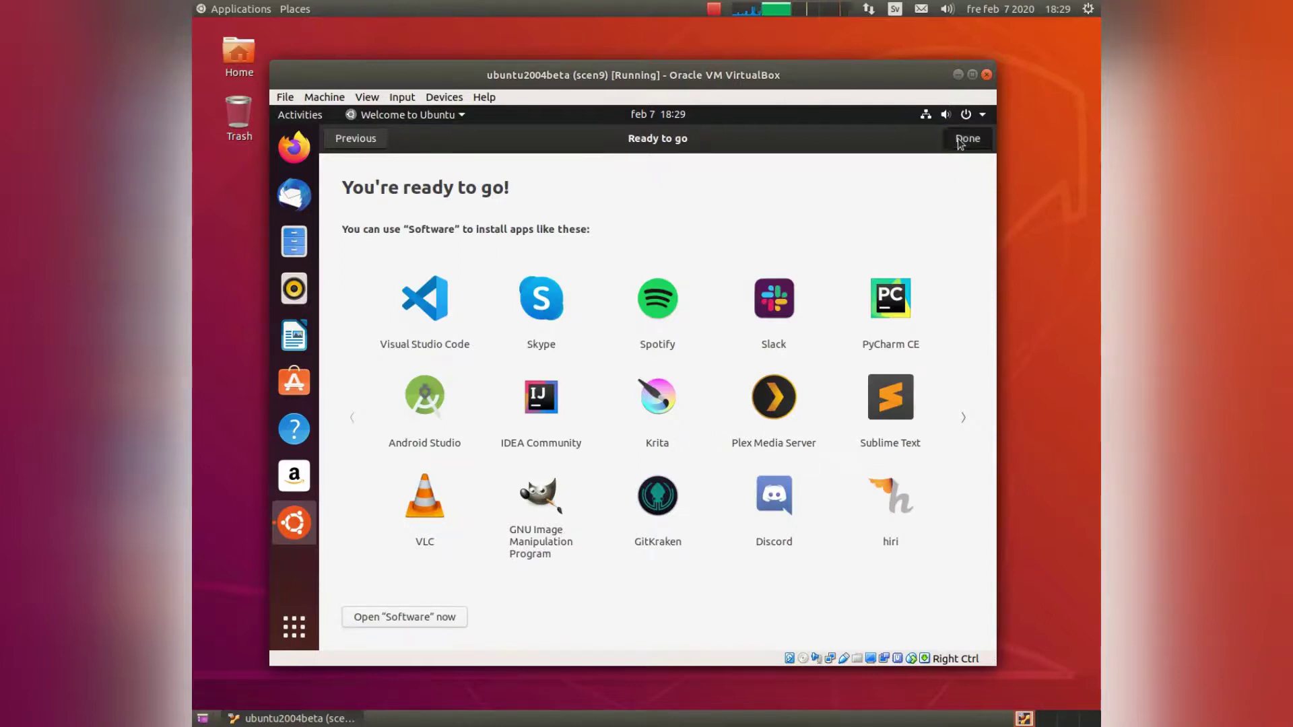
click(957, 139)
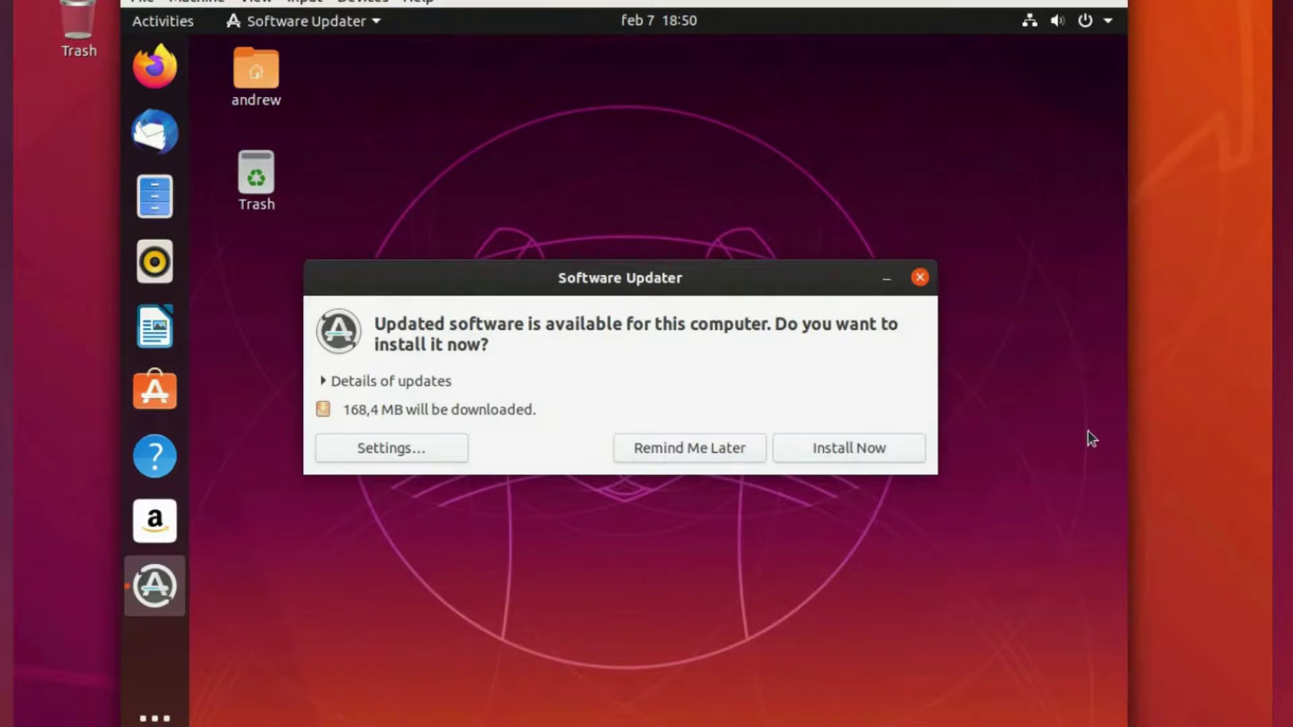
Start installing the available software updates
click(861, 450)
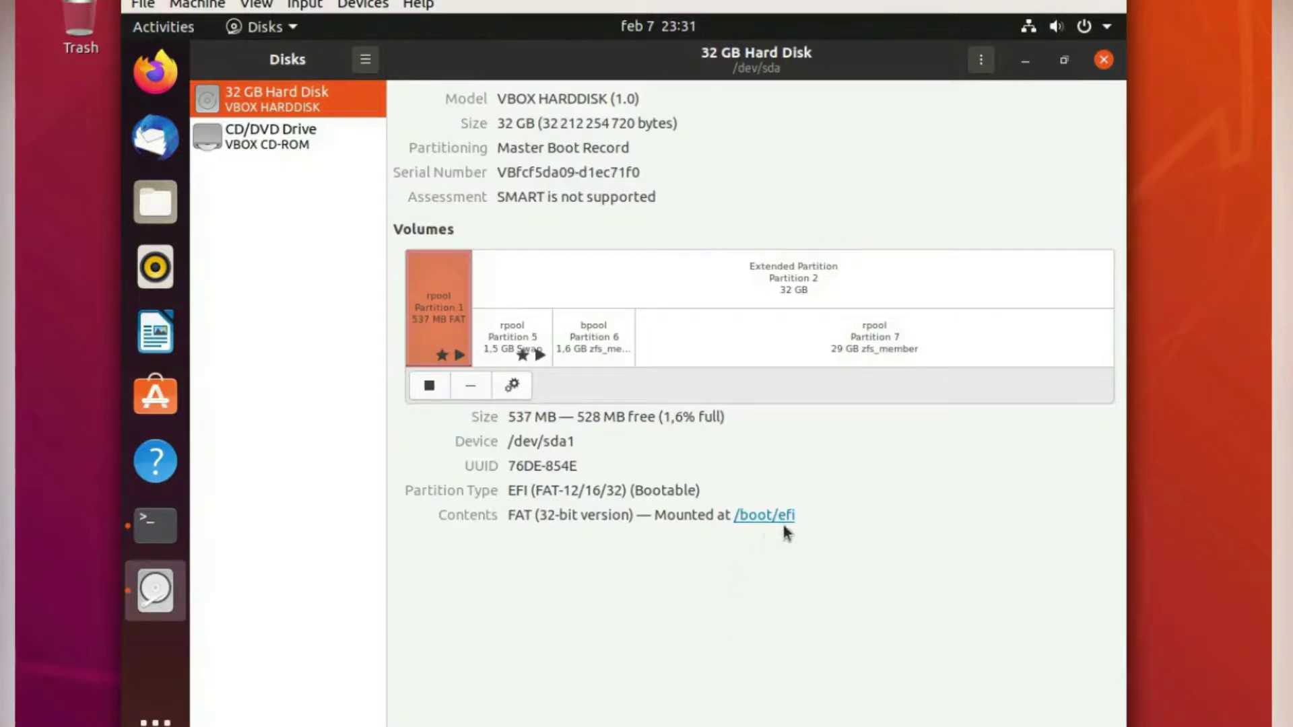
Inspect the details of partitions 5, 6 and 7 on the 32 GB hard disk
click(509, 333)
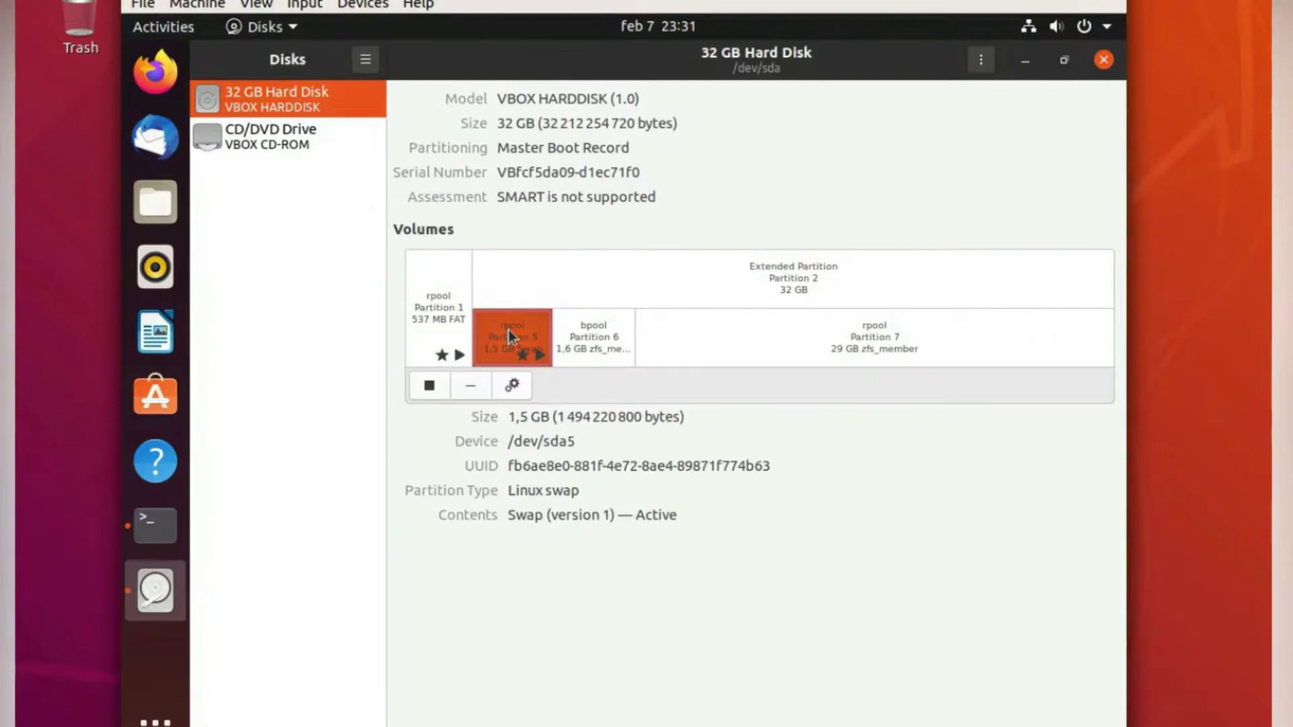
click(593, 335)
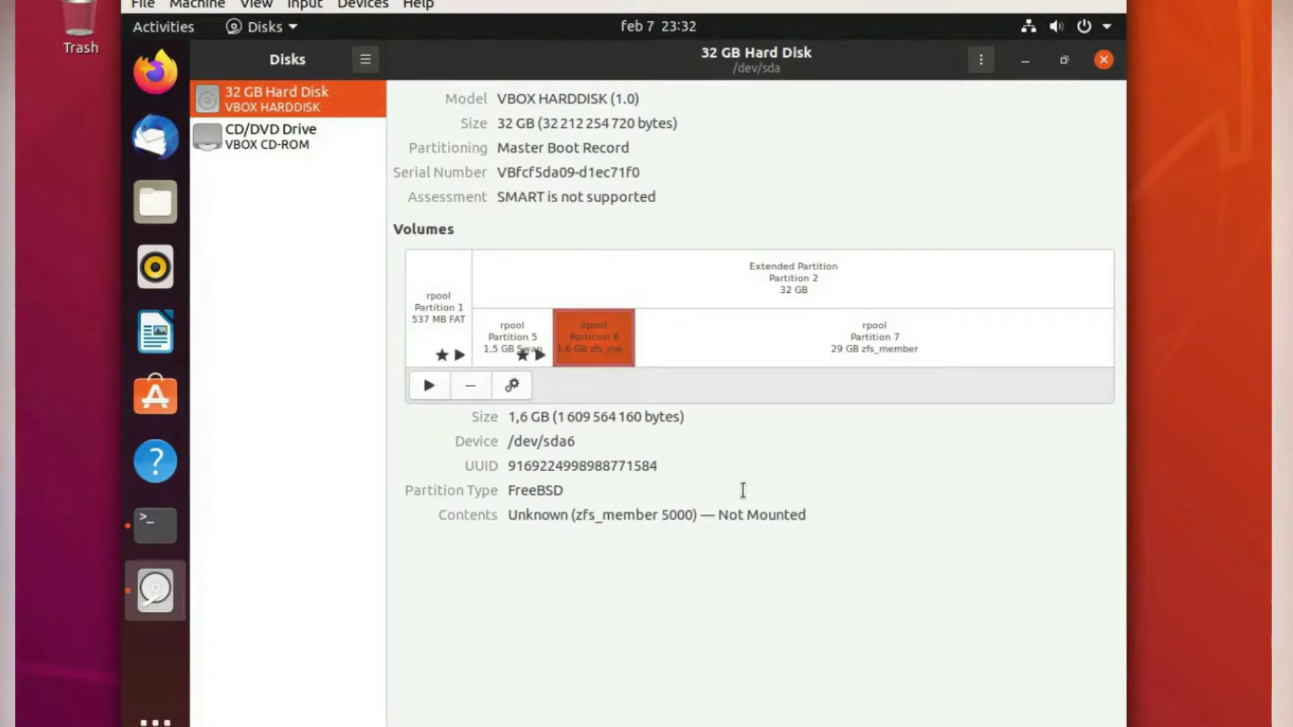
click(800, 346)
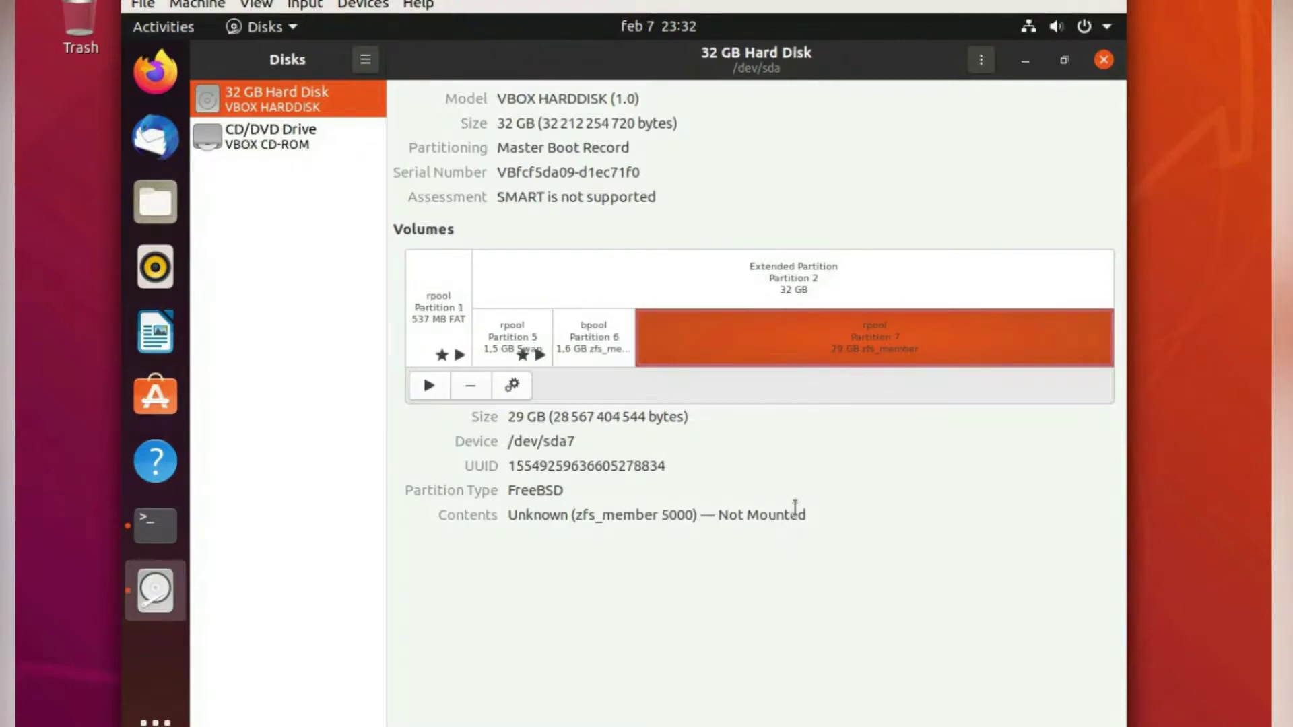
Switch to the terminal and display the contents of /etc/fstab with cat
click(154, 531)
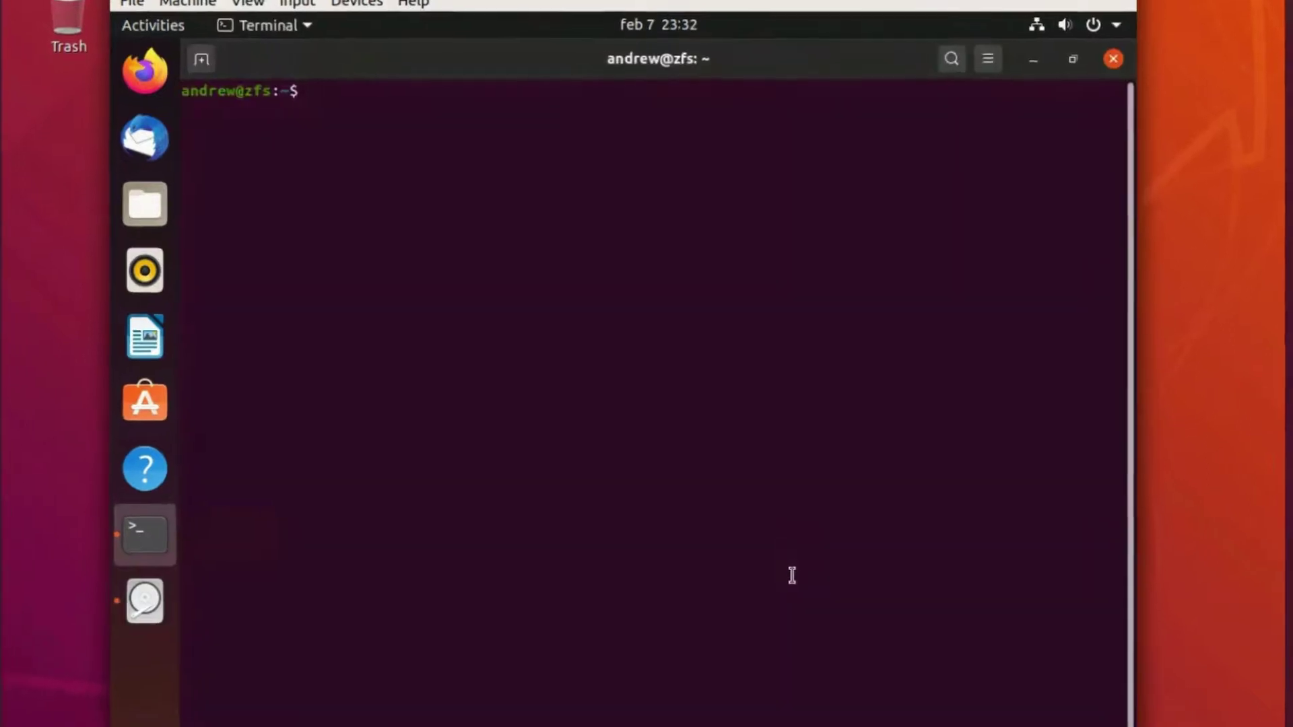
text(cat /)
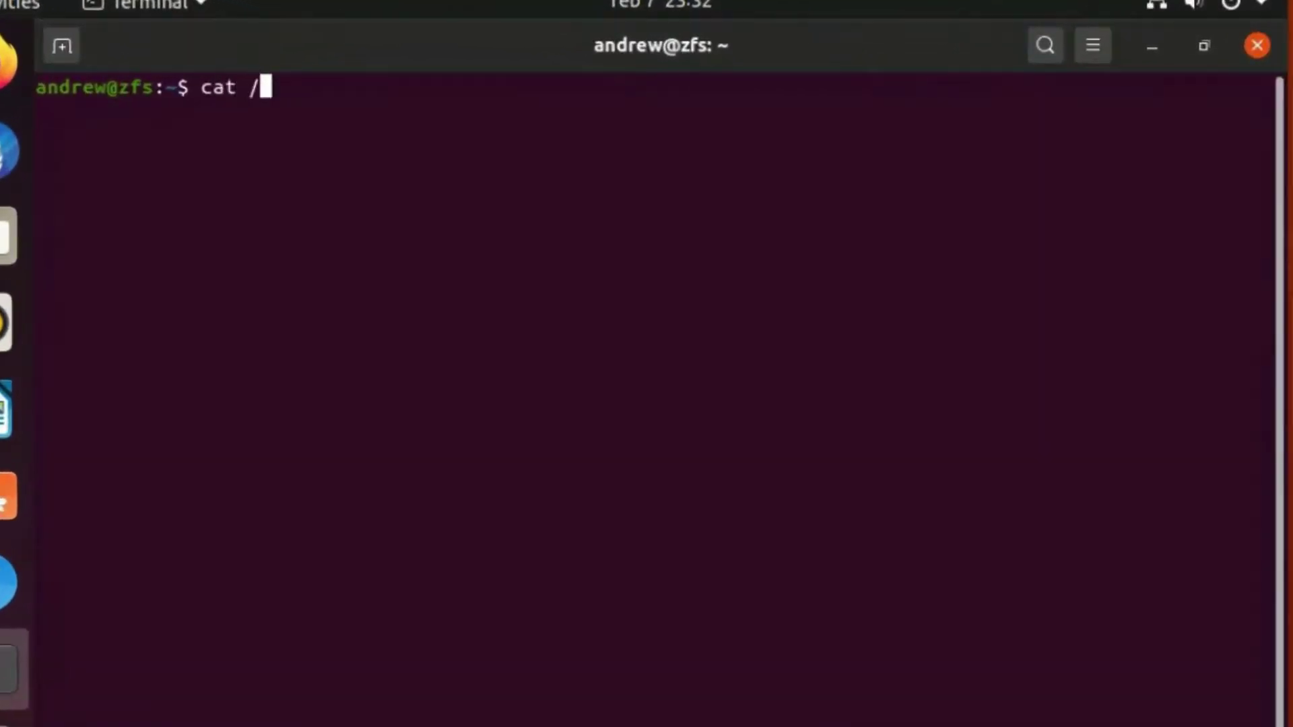
text(etc/)
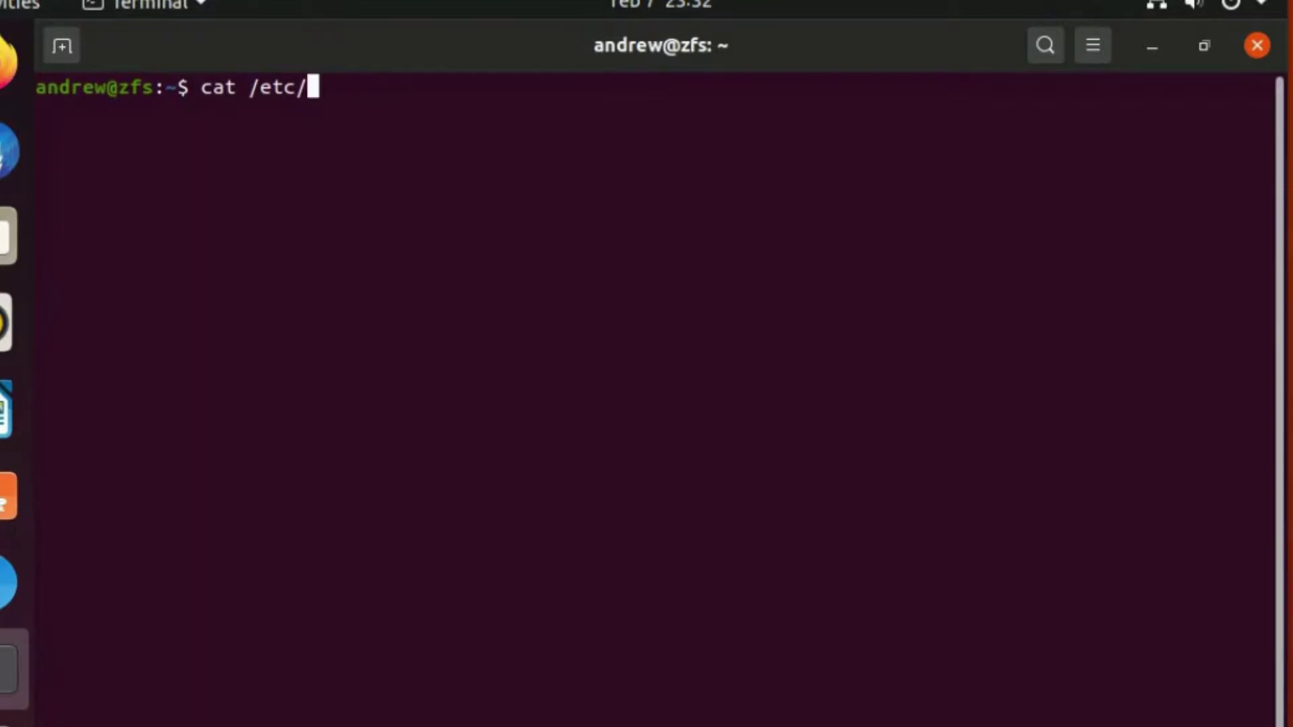
text(fstab)
key(Return)
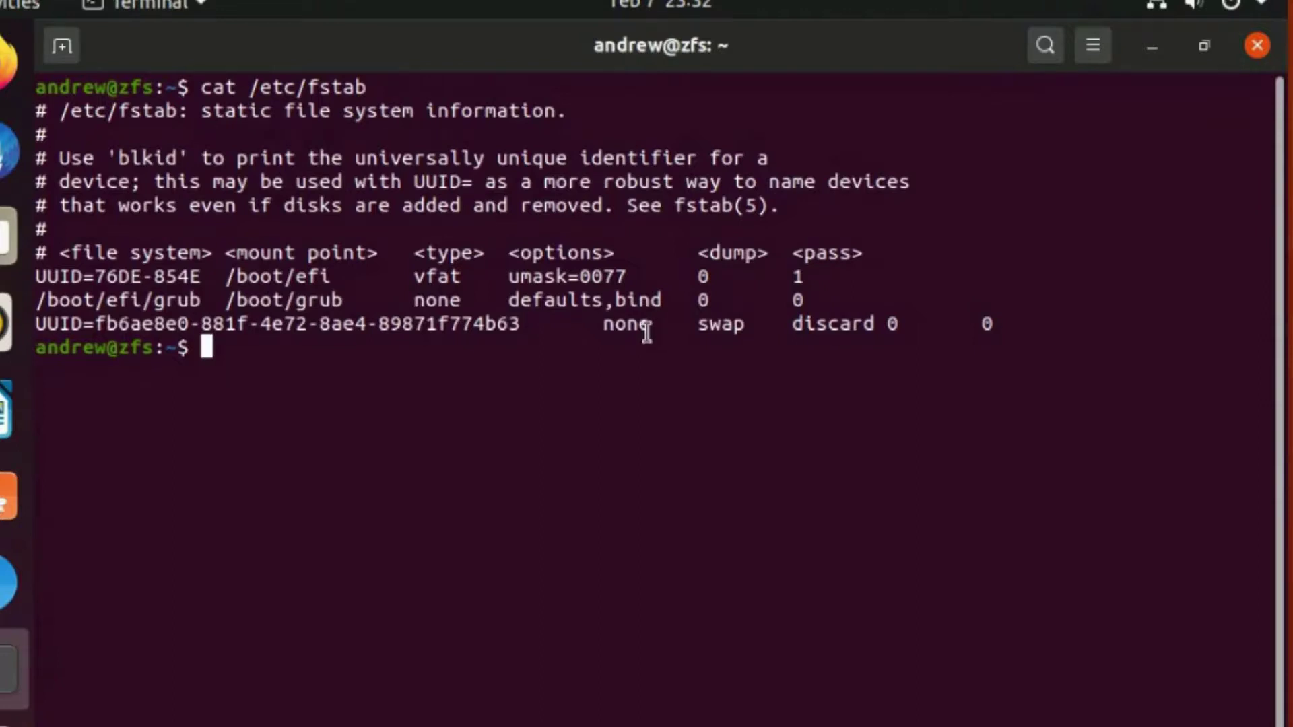
List the mounted file systems with df -TH and examine the entry mounted at the root directory
text(df -TH)
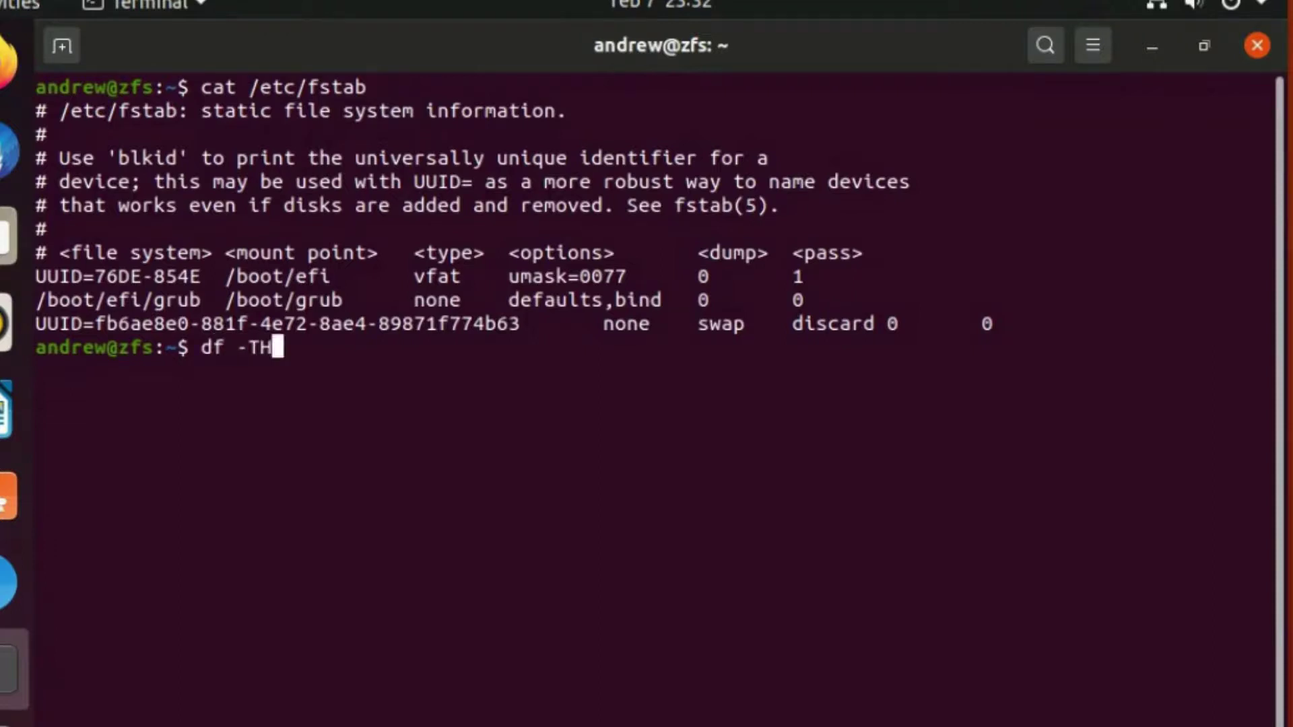
key(Return)
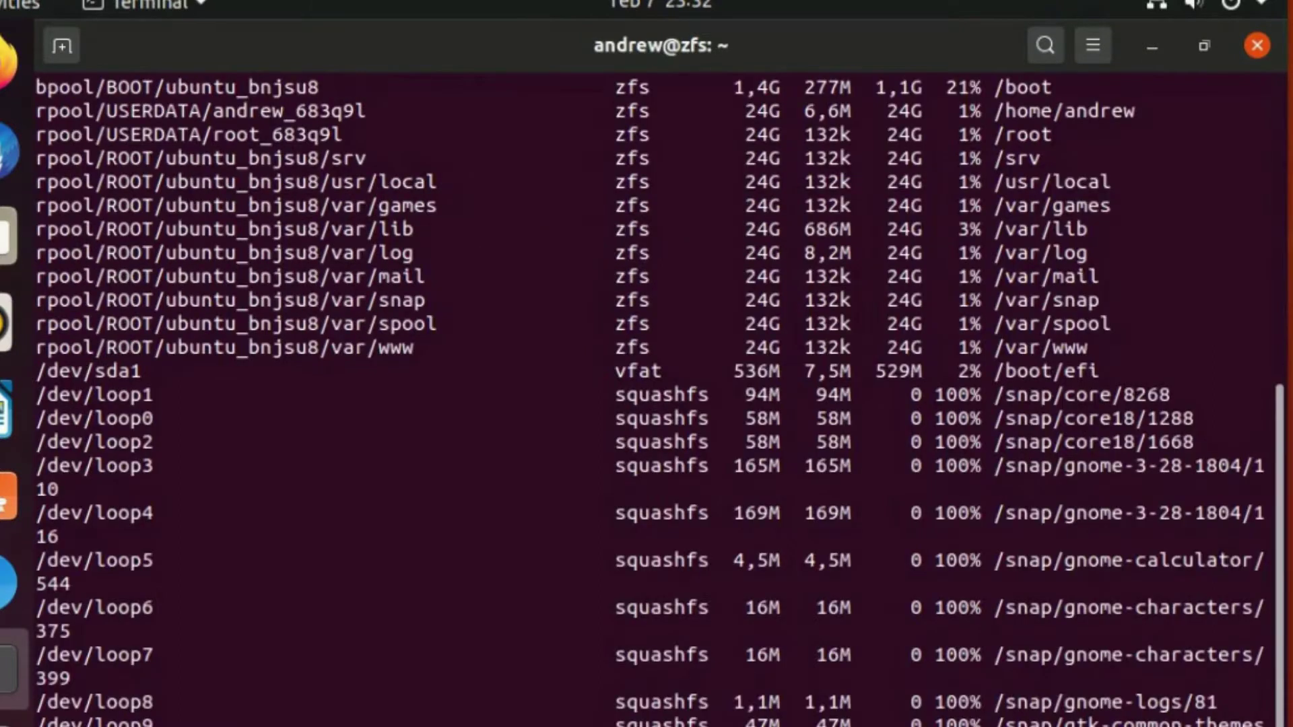
scroll(889, 316, up, 4)
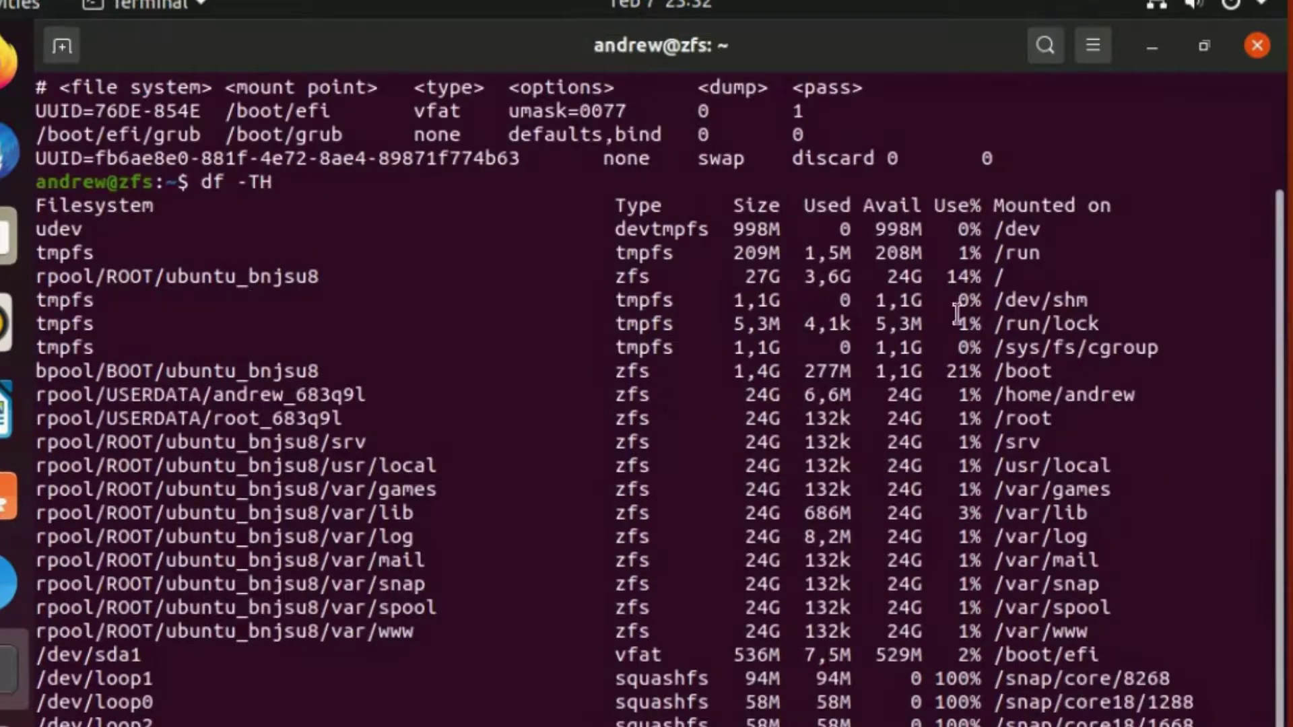
drag(1044, 274, 31, 278)
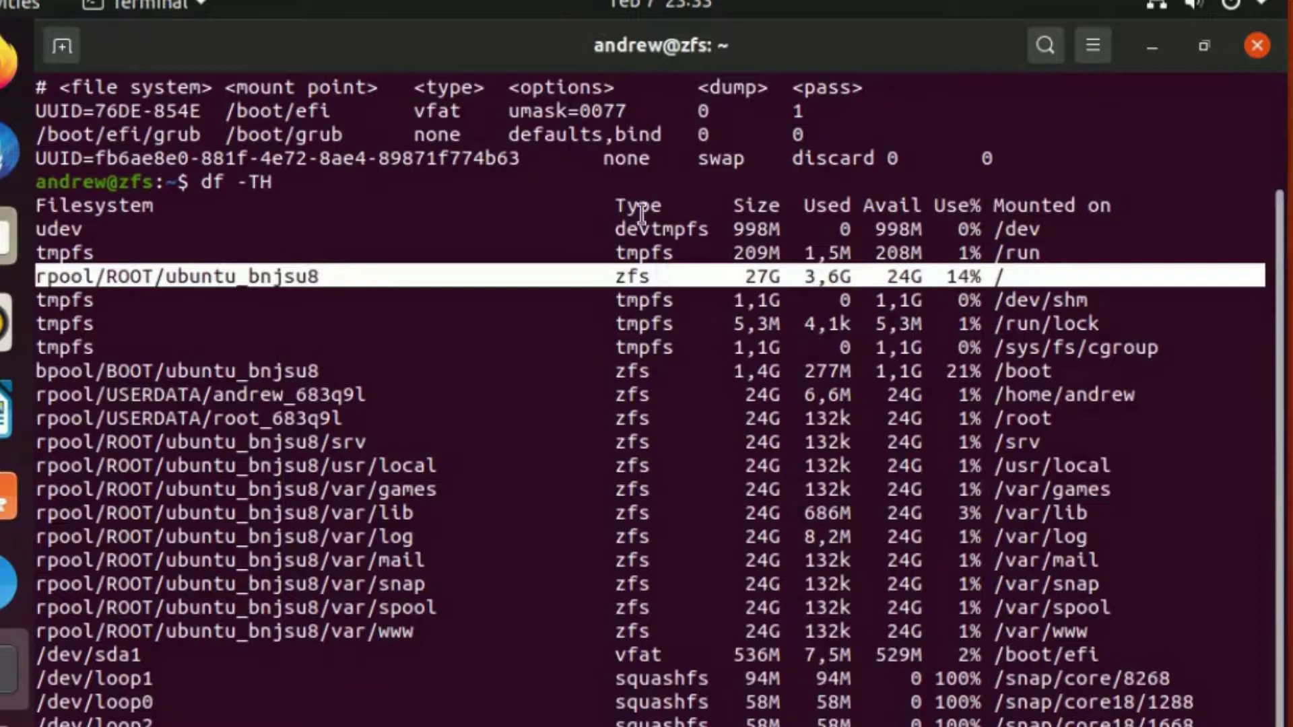
scroll(640, 211, up, 3)
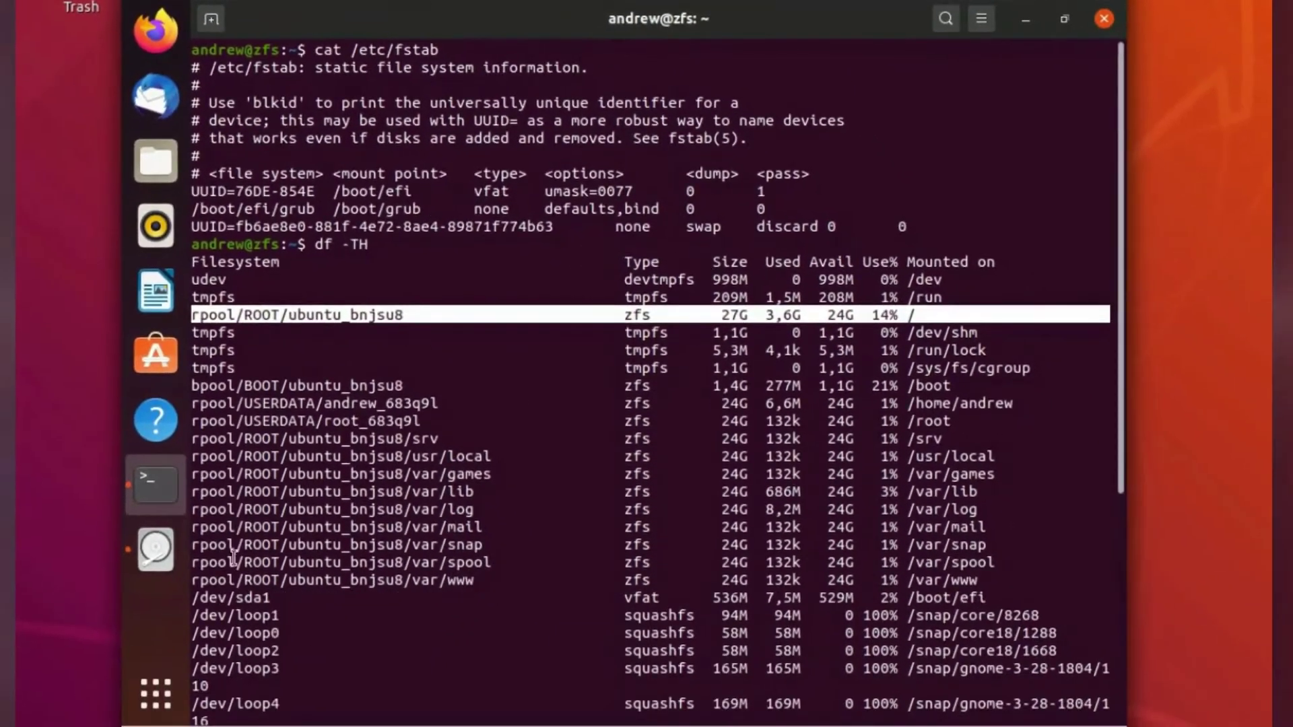
Compare the partition layout in Disks with the terminal's file system list, and close the shell session with exit
click(125, 586)
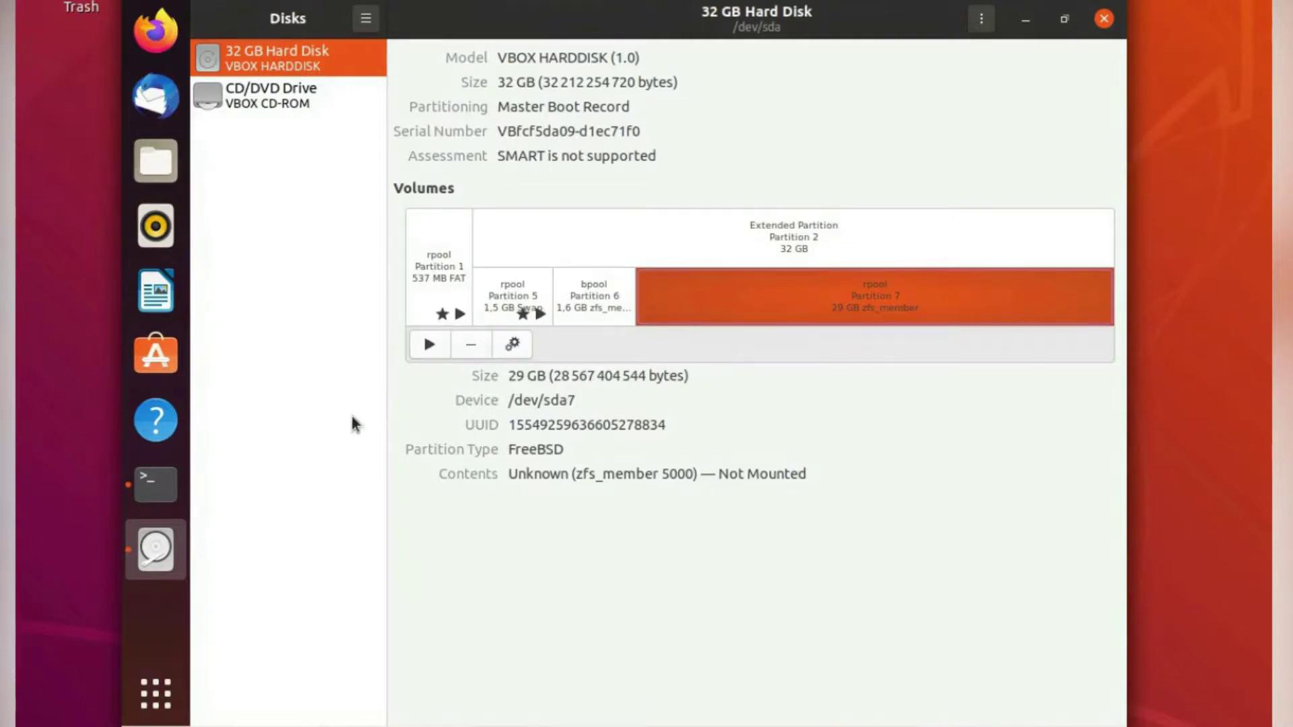
click(172, 477)
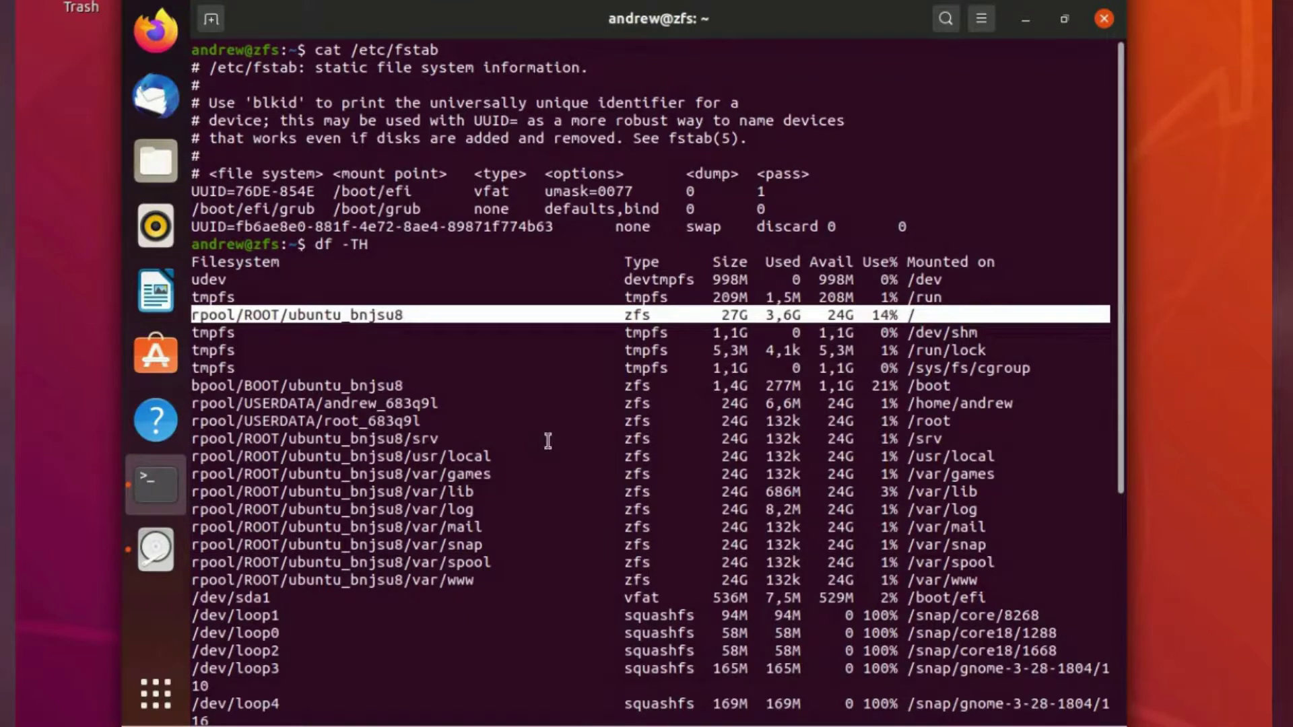
scroll(549, 442, down, 6)
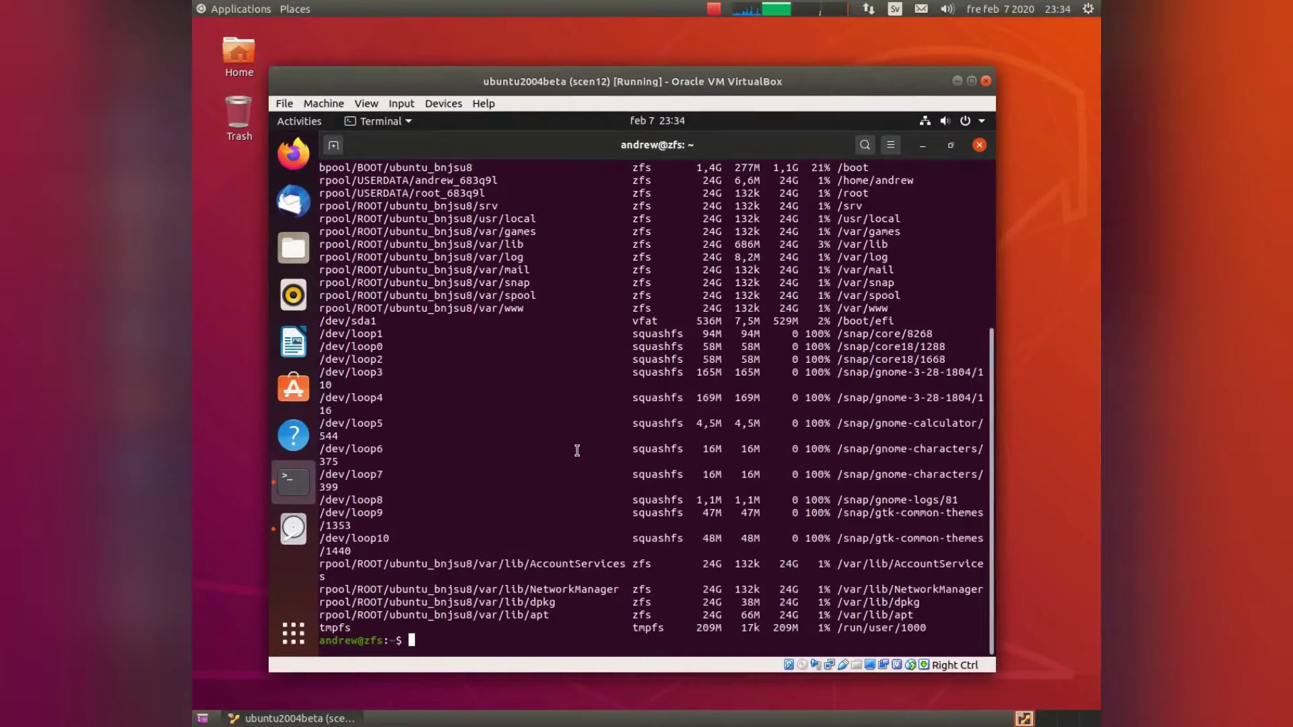
text(exit)
key(Return)
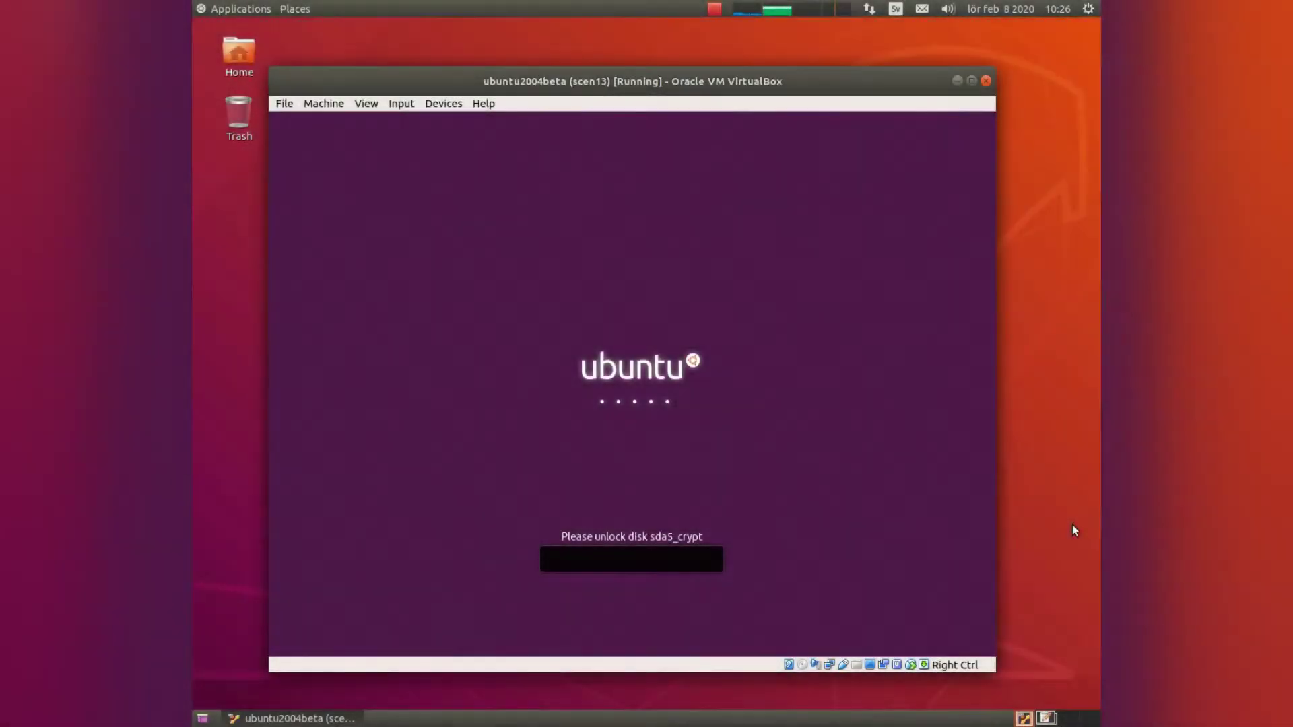
Unlock the encrypted disk sda5_crypt at boot by entering its passphrase
text(••••••••)
key(Return)
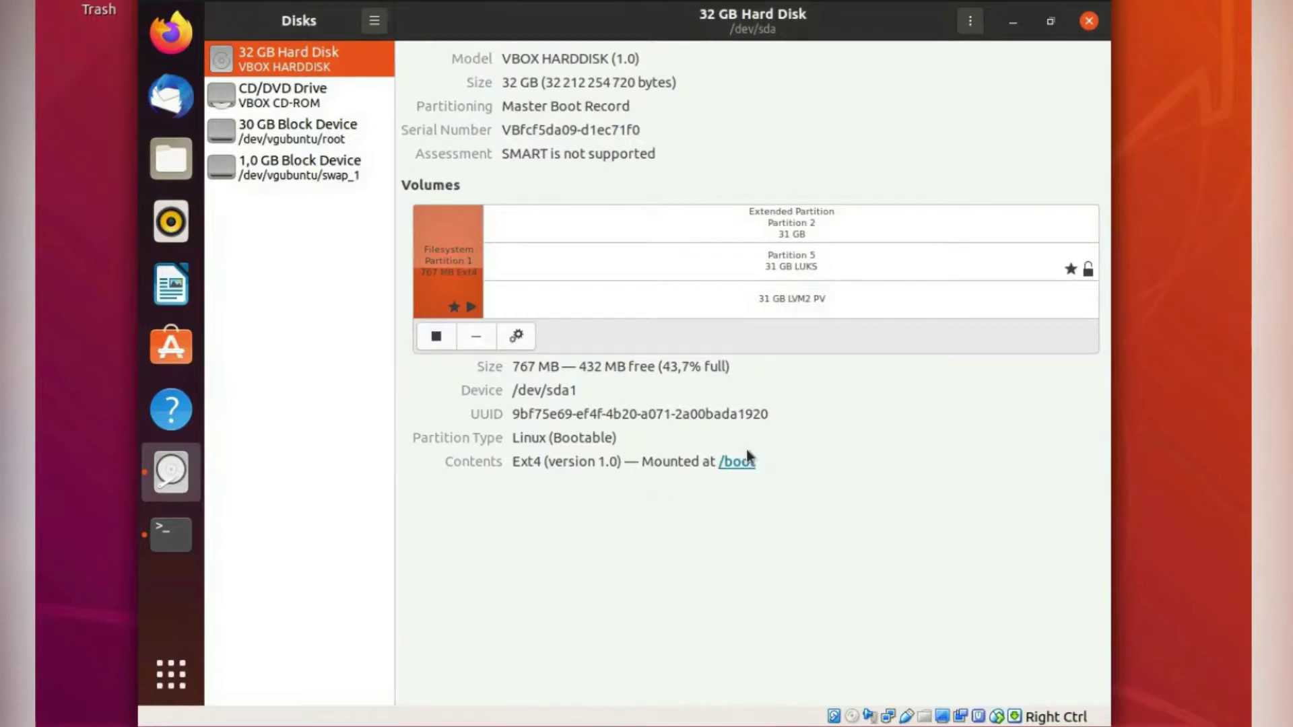
Inspect the details of extended partition 2, LUKS partition 5 and the LVM2 physical volume on the 32 GB hard disk
click(632, 227)
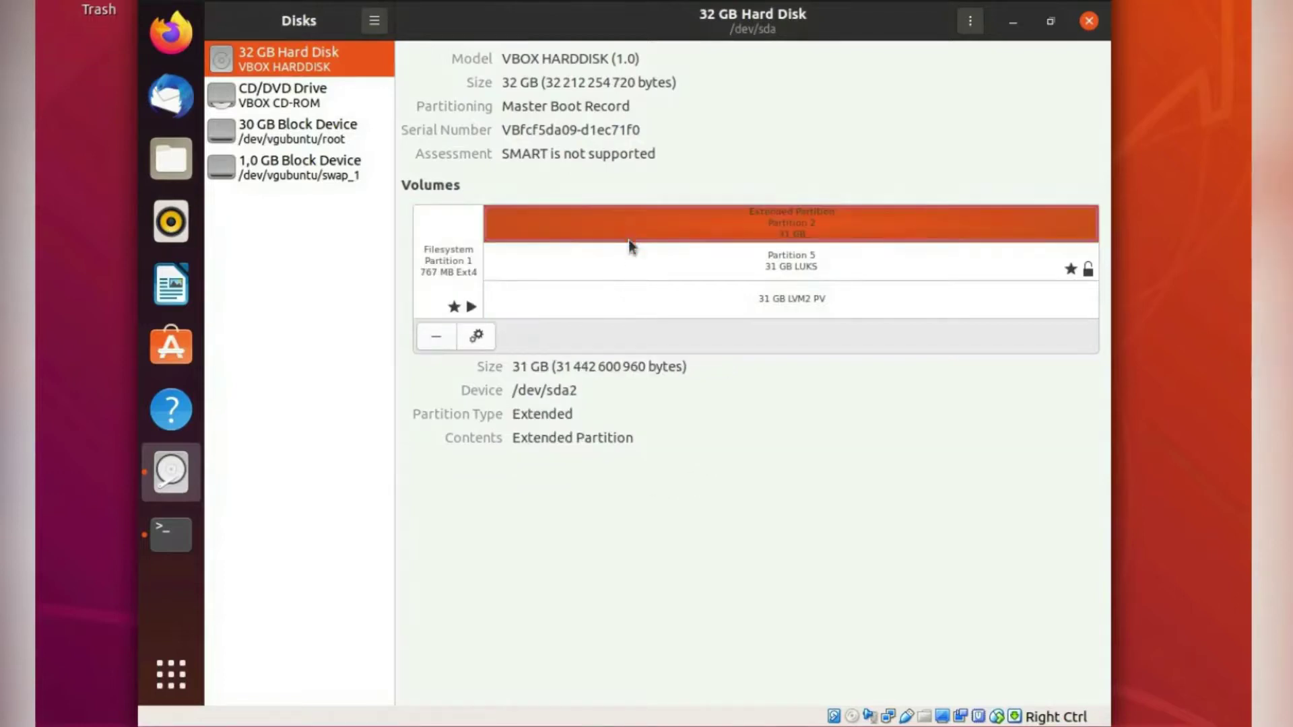
click(626, 263)
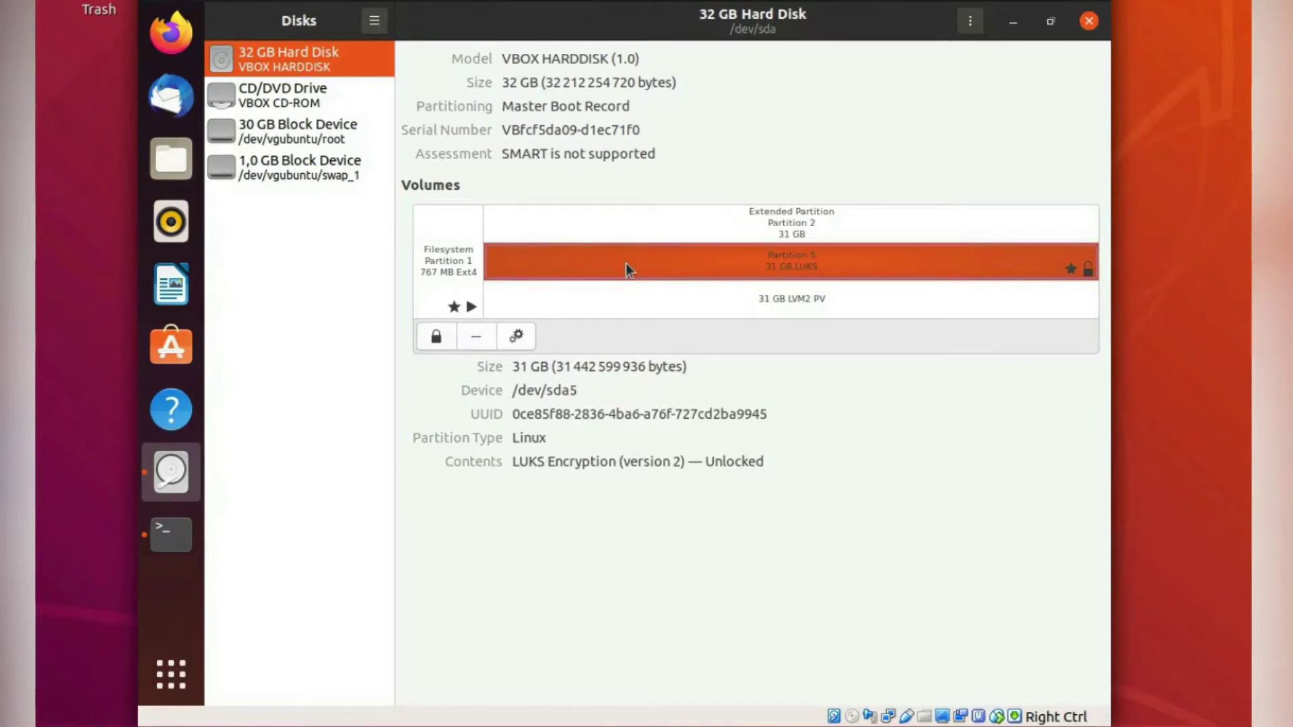
click(623, 308)
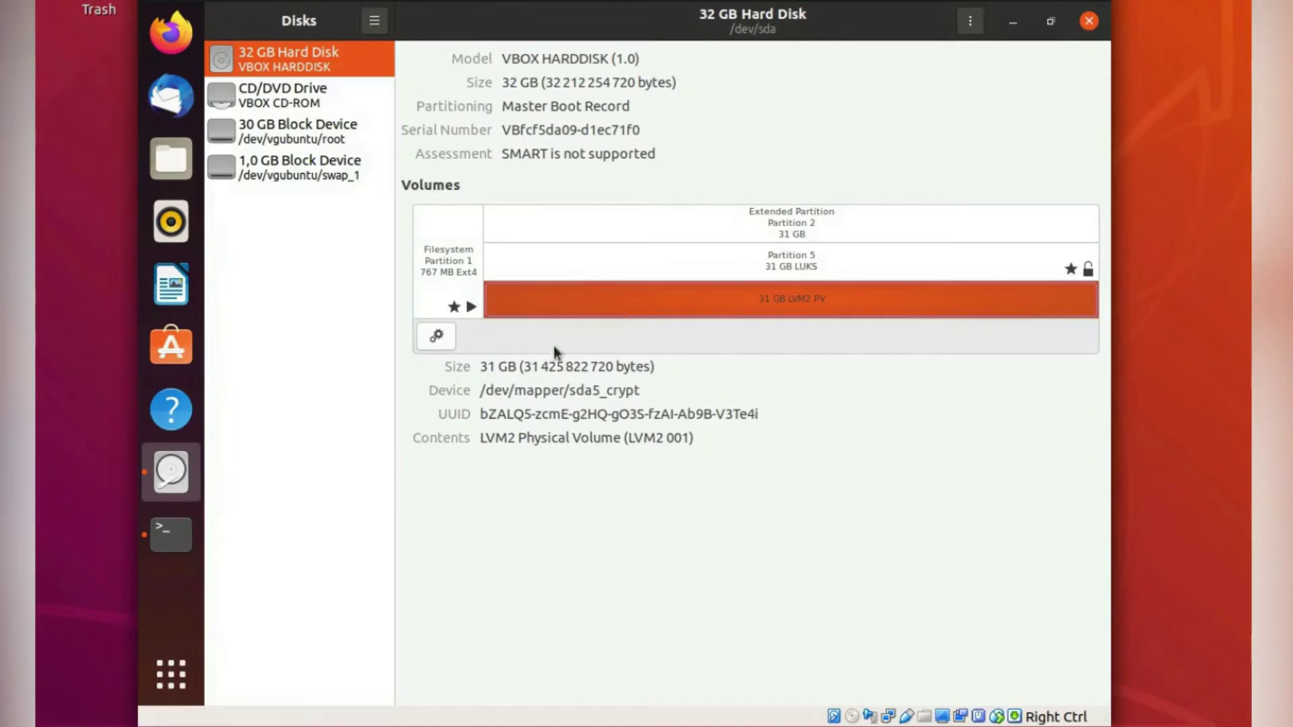
Switch to the terminal and review the lvdisplay output for the volume group name and the root and swap_1 logical volumes
click(163, 535)
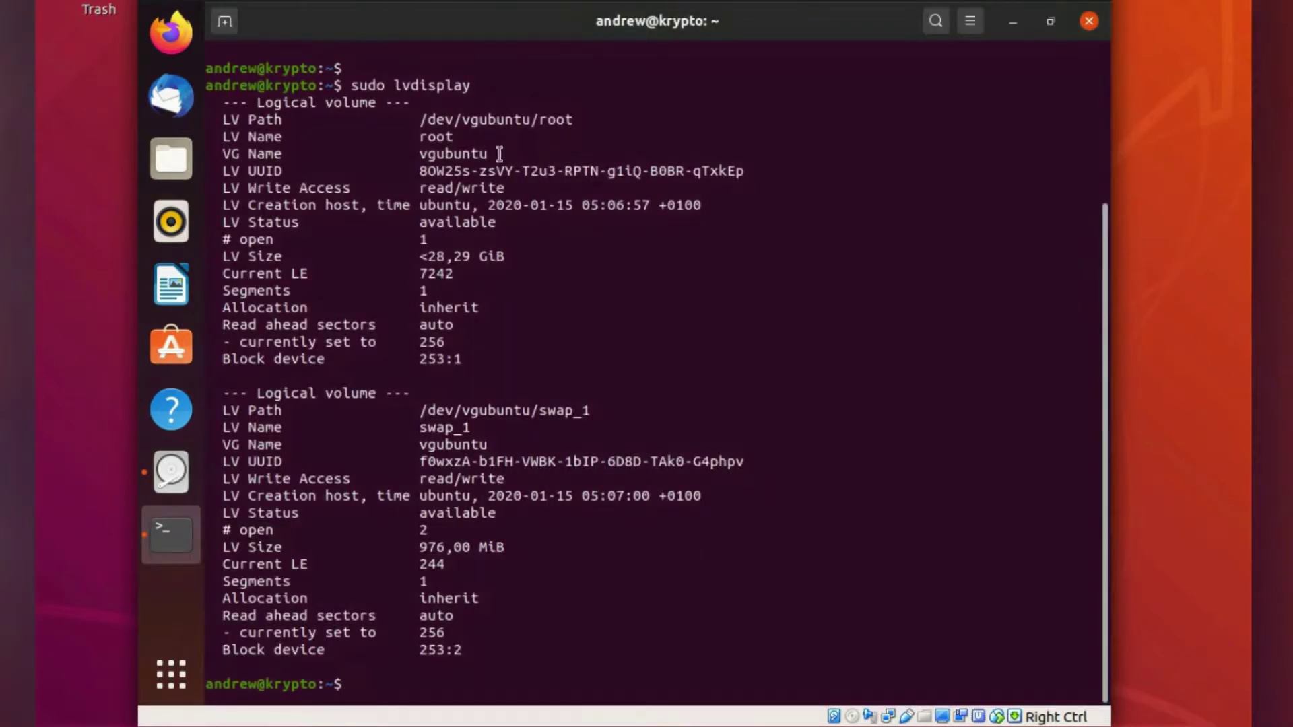
drag(499, 154, 414, 159)
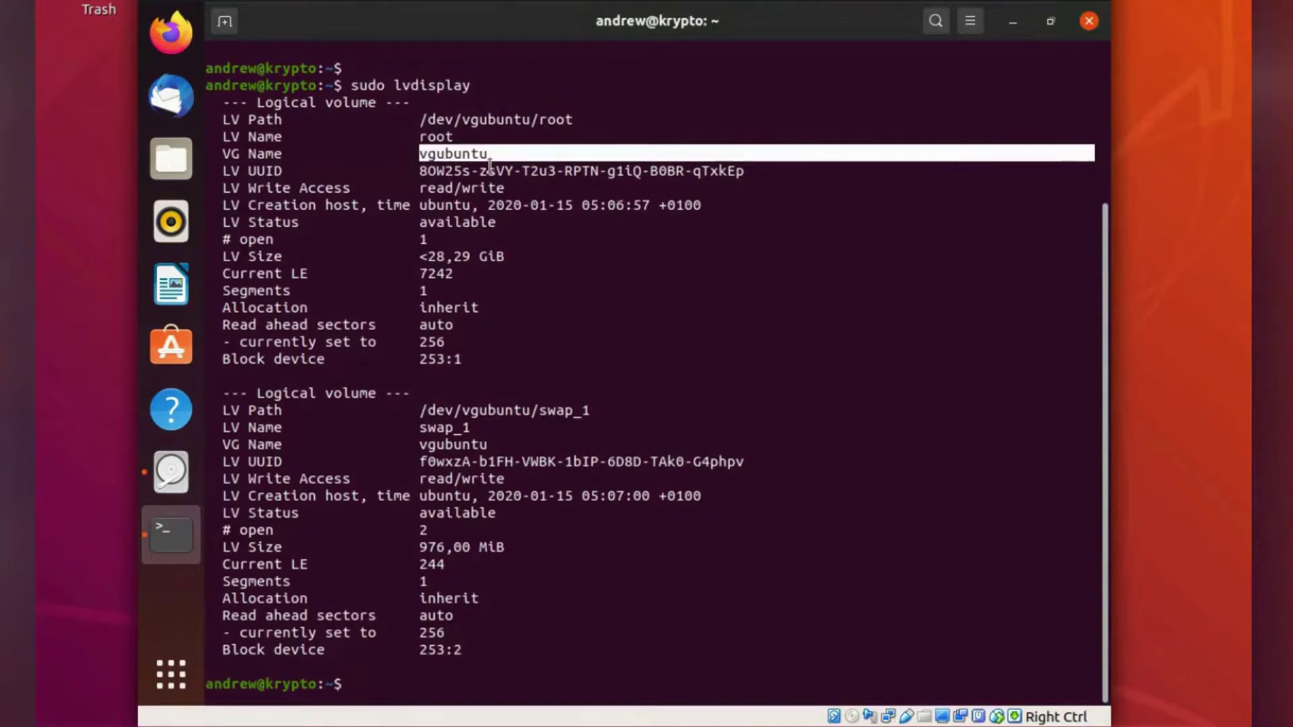
click(526, 324)
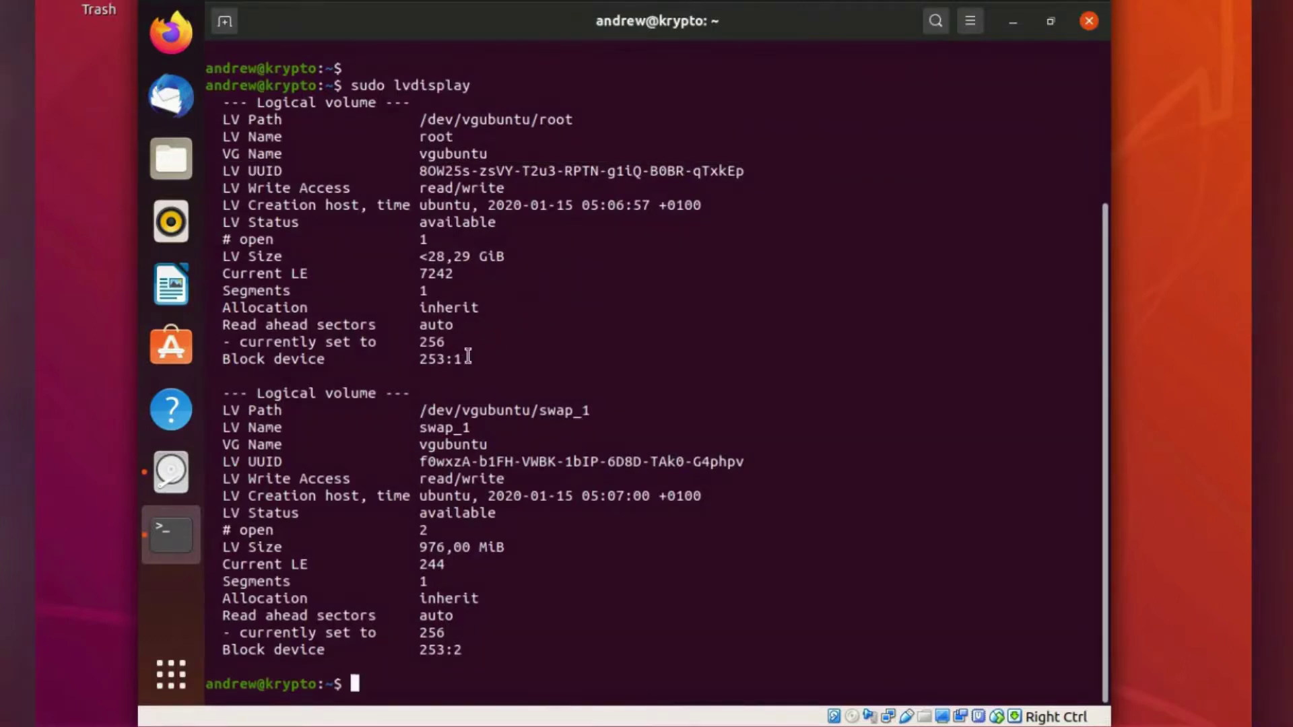
drag(483, 356, 210, 102)
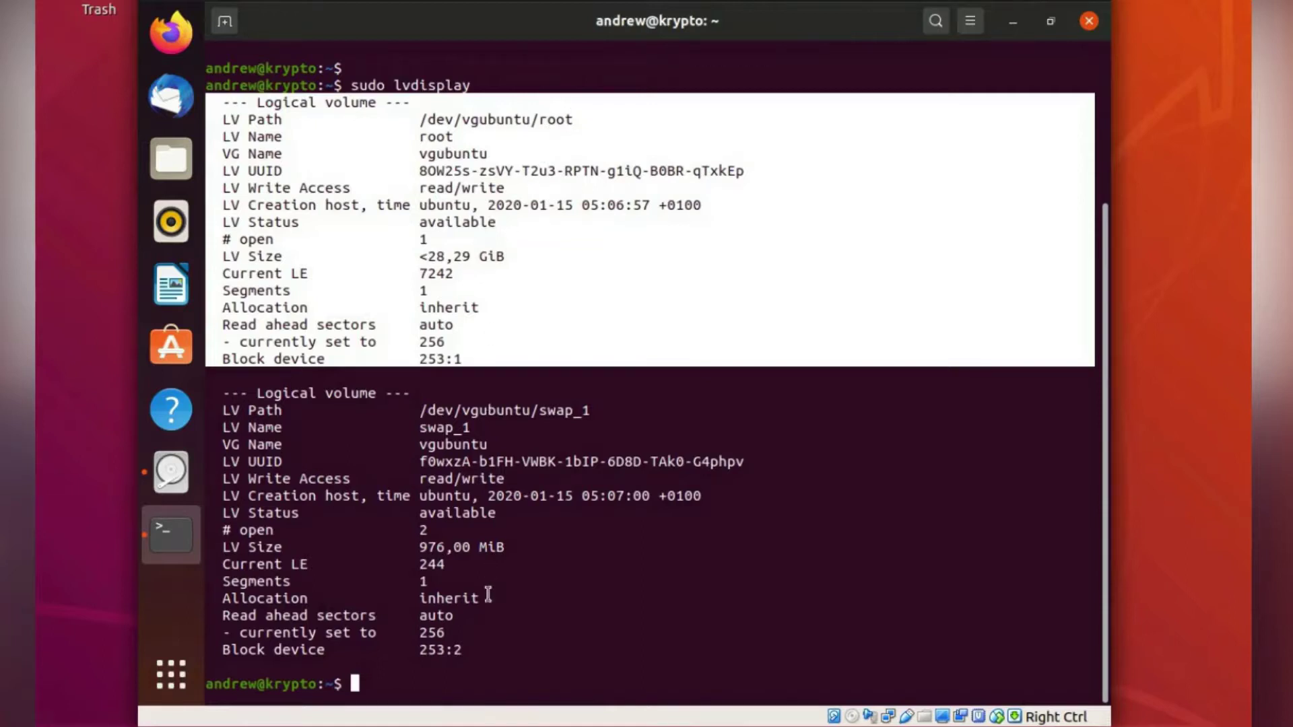
drag(470, 649, 211, 396)
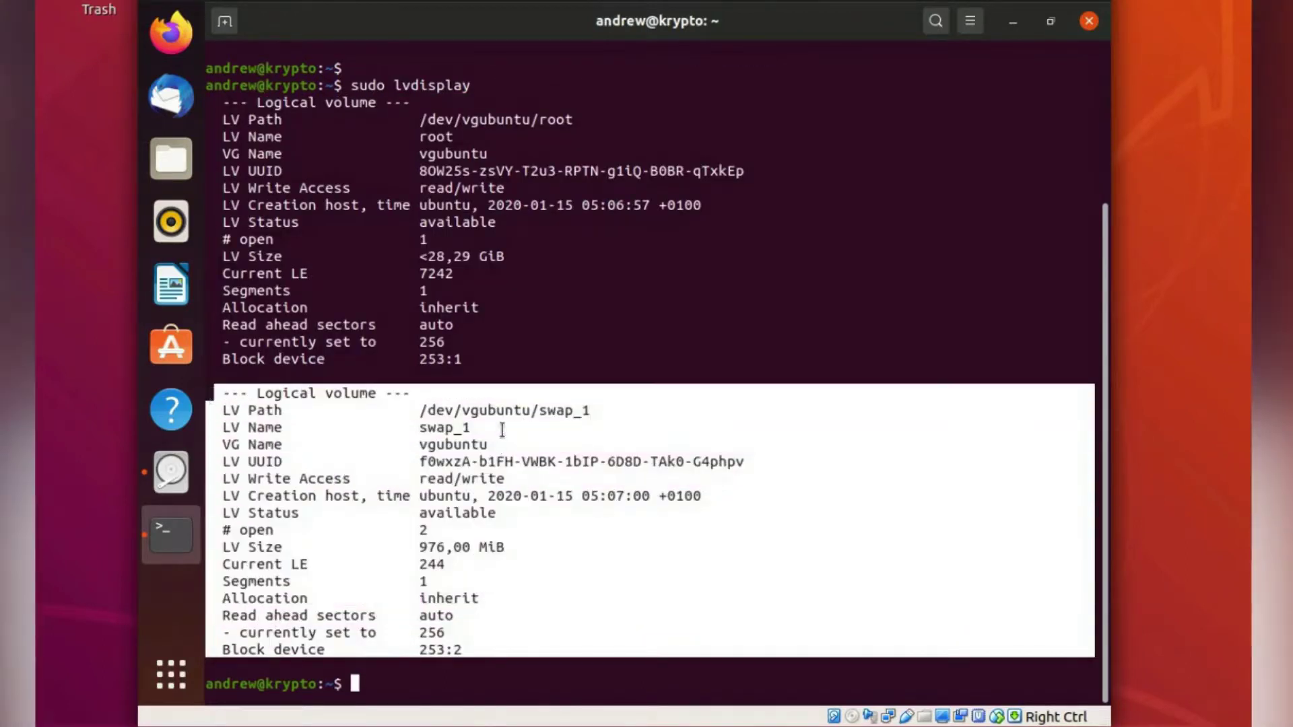
Switch to Disks and inspect the block devices /dev/vgubuntu/root and /dev/vgubuntu/swap_1
click(171, 472)
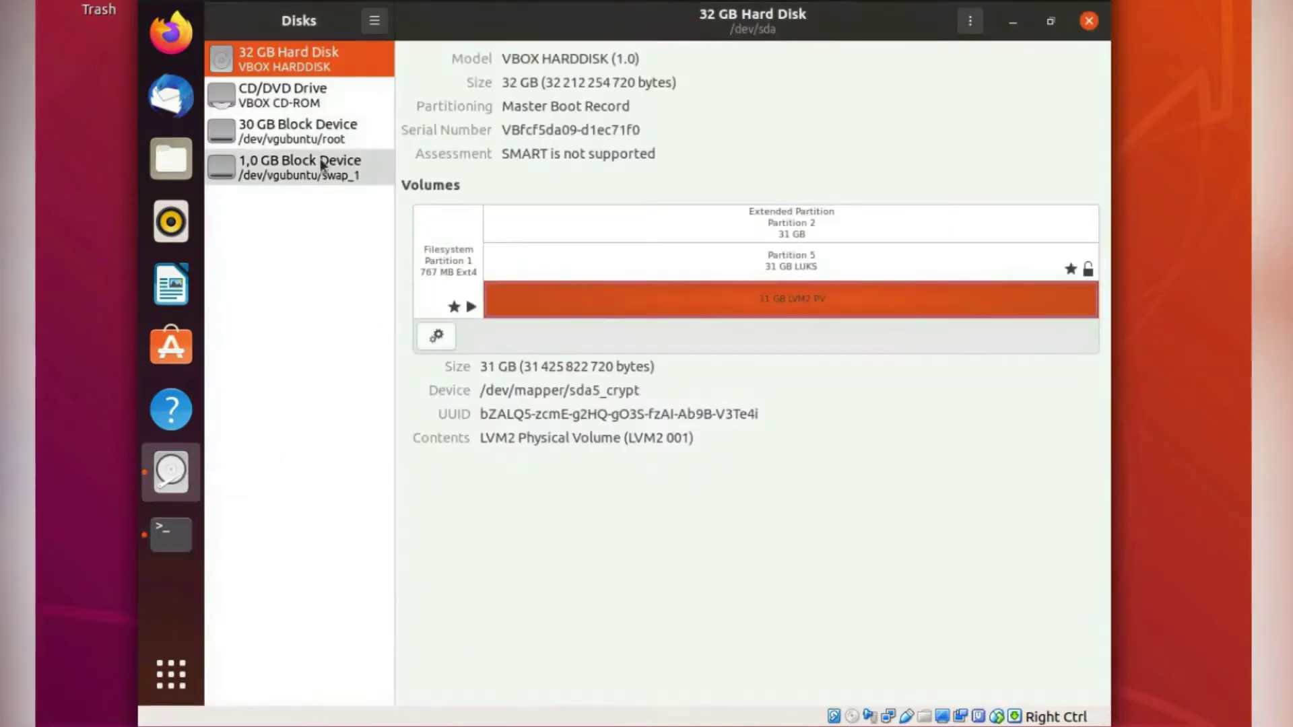
click(297, 130)
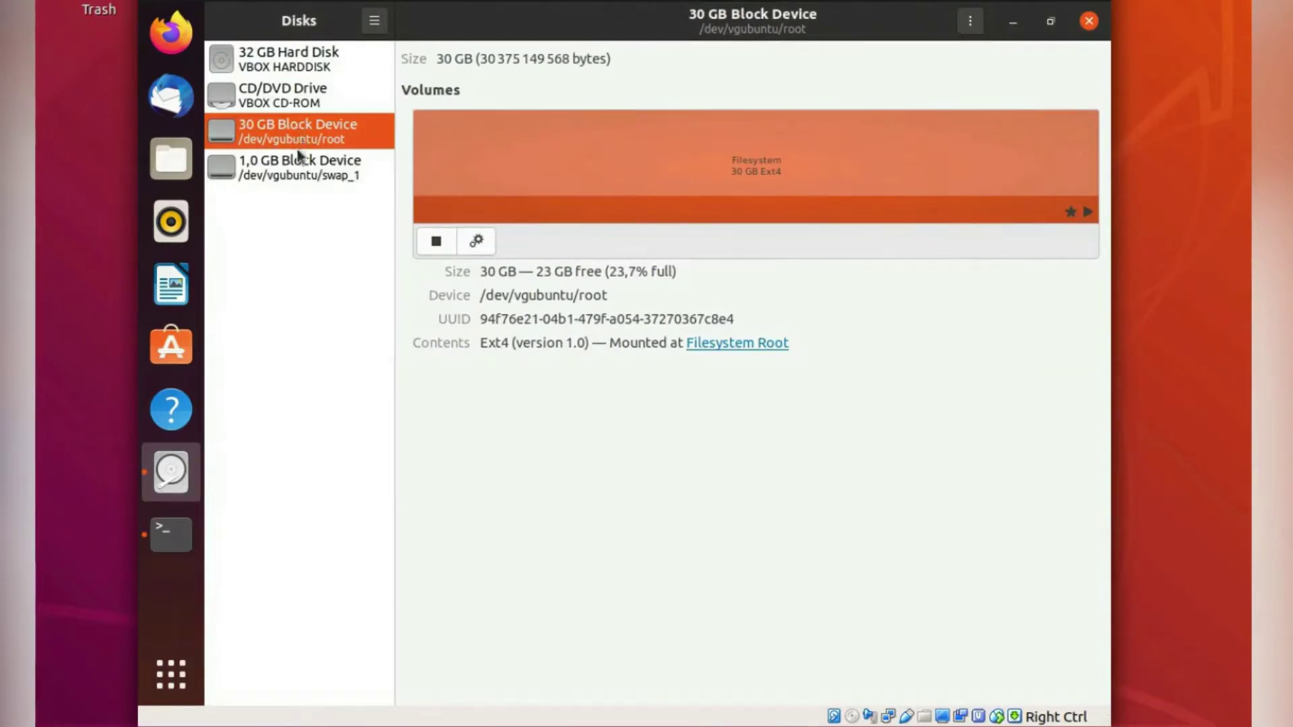
click(295, 173)
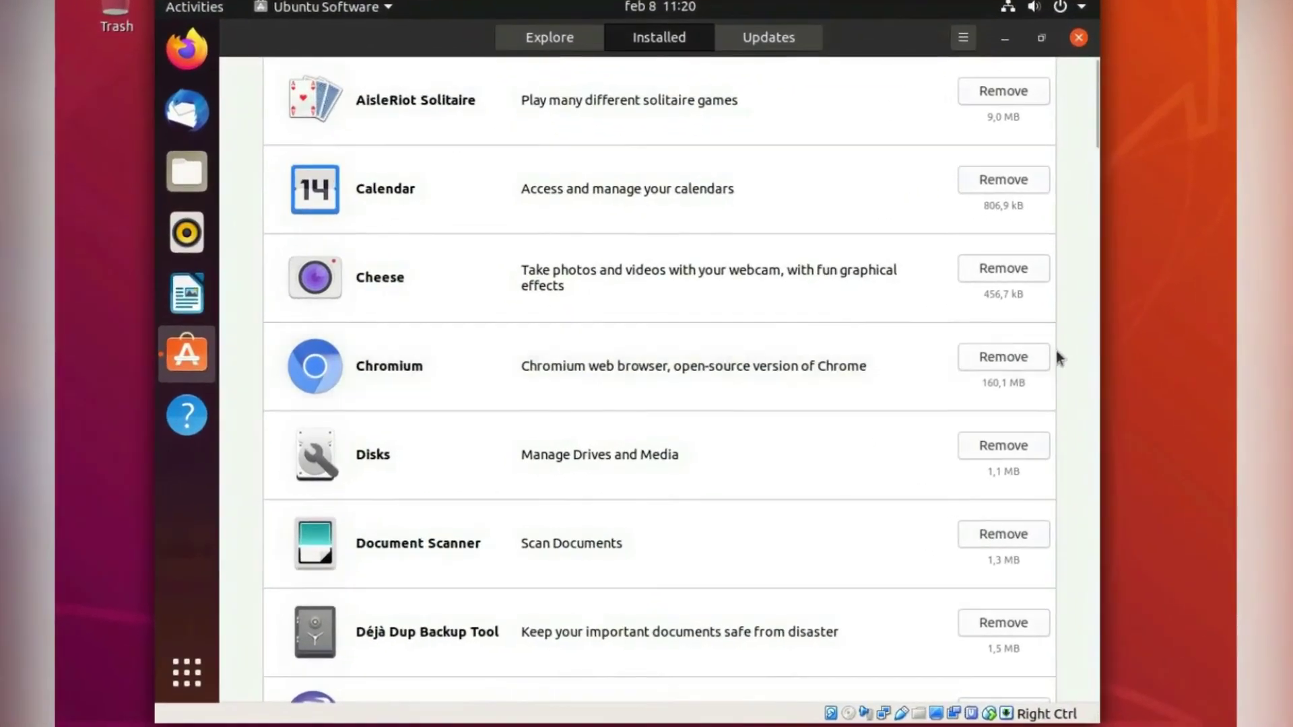
Look through the whole list of installed applications in Ubuntu Software and return to its beginning
scroll(1038, 365, down, 1)
scroll(1056, 352, down, 15)
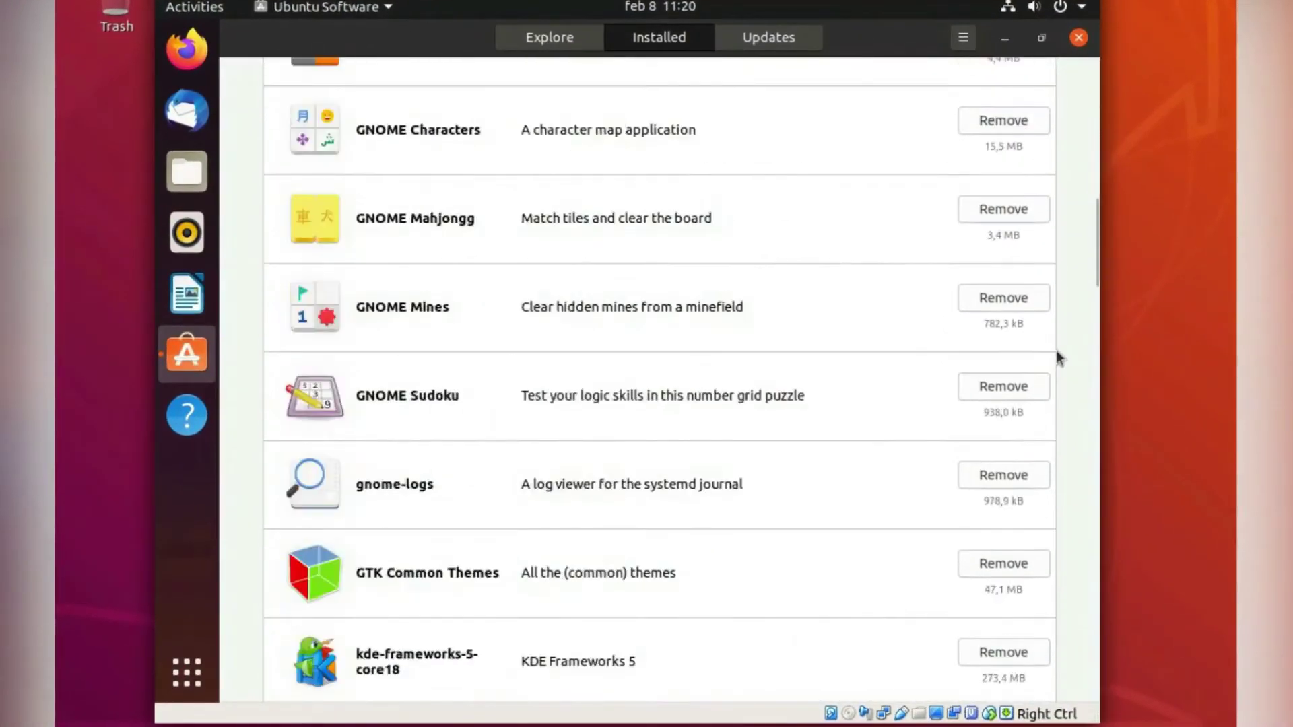
scroll(1057, 353, down, 15)
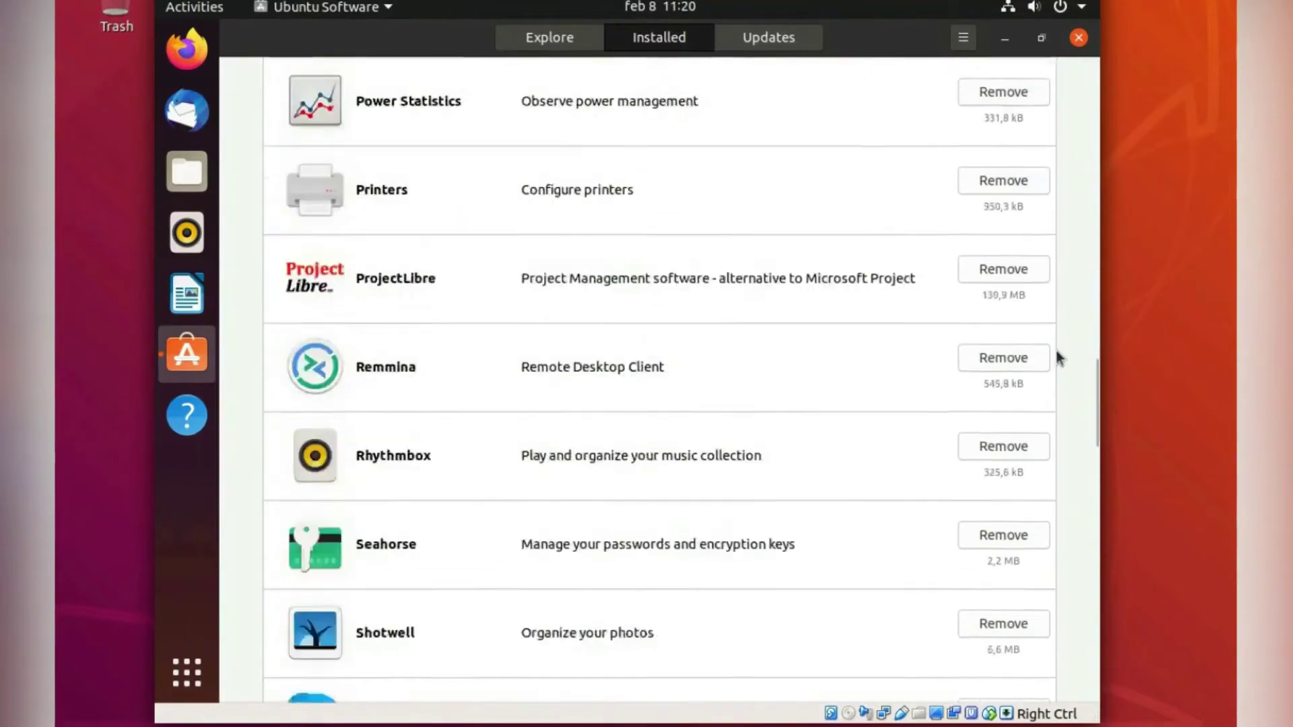
scroll(1056, 355, down, 15)
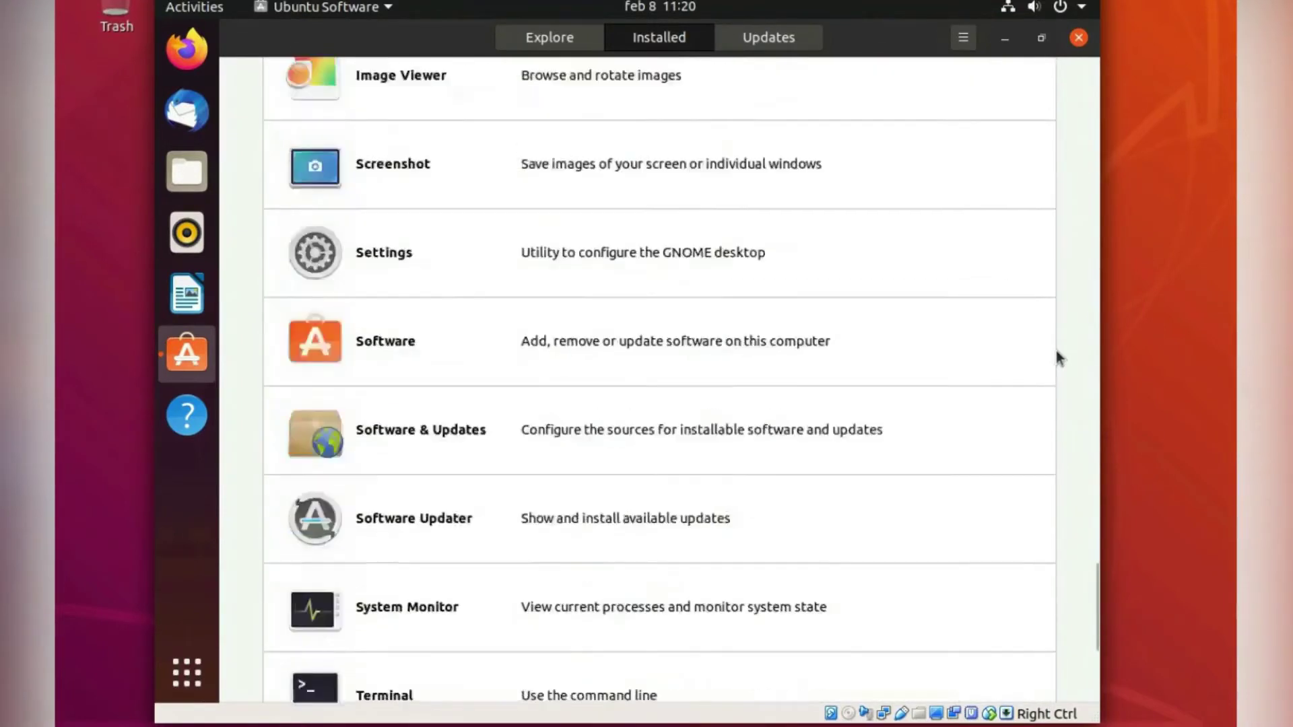
scroll(1056, 352, up, 15)
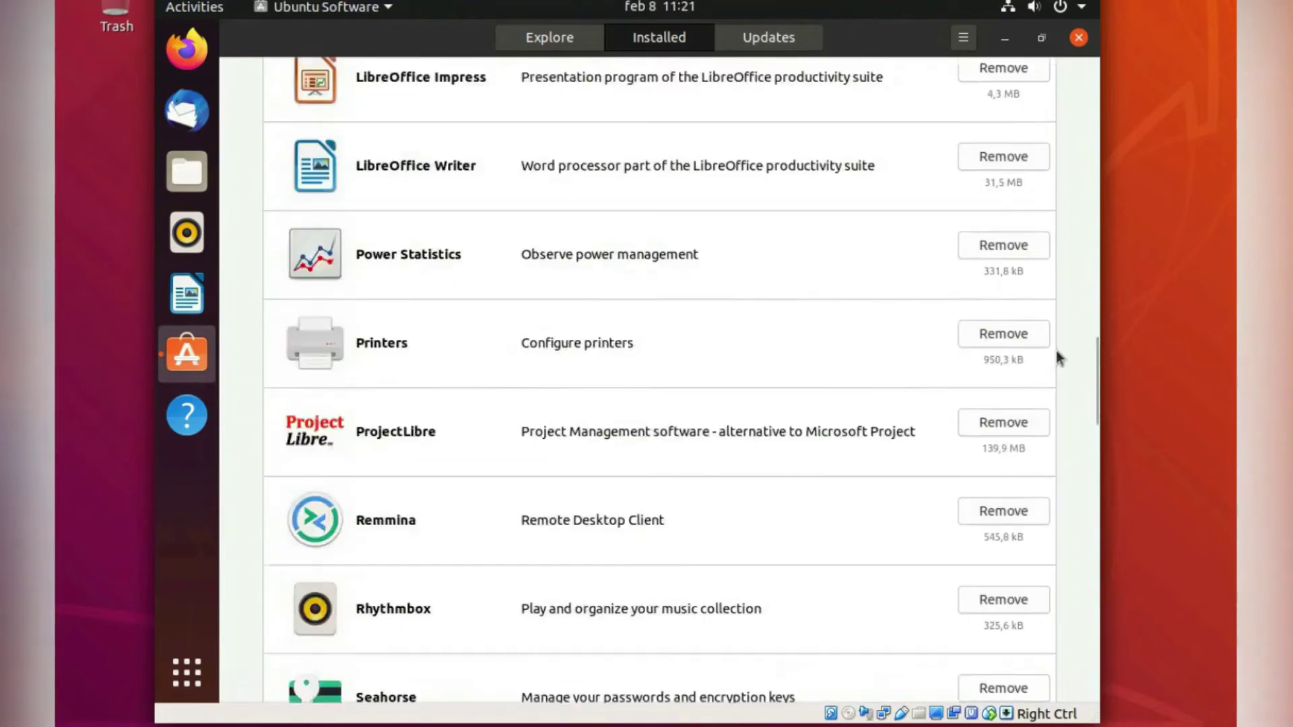
scroll(1055, 352, up, 15)
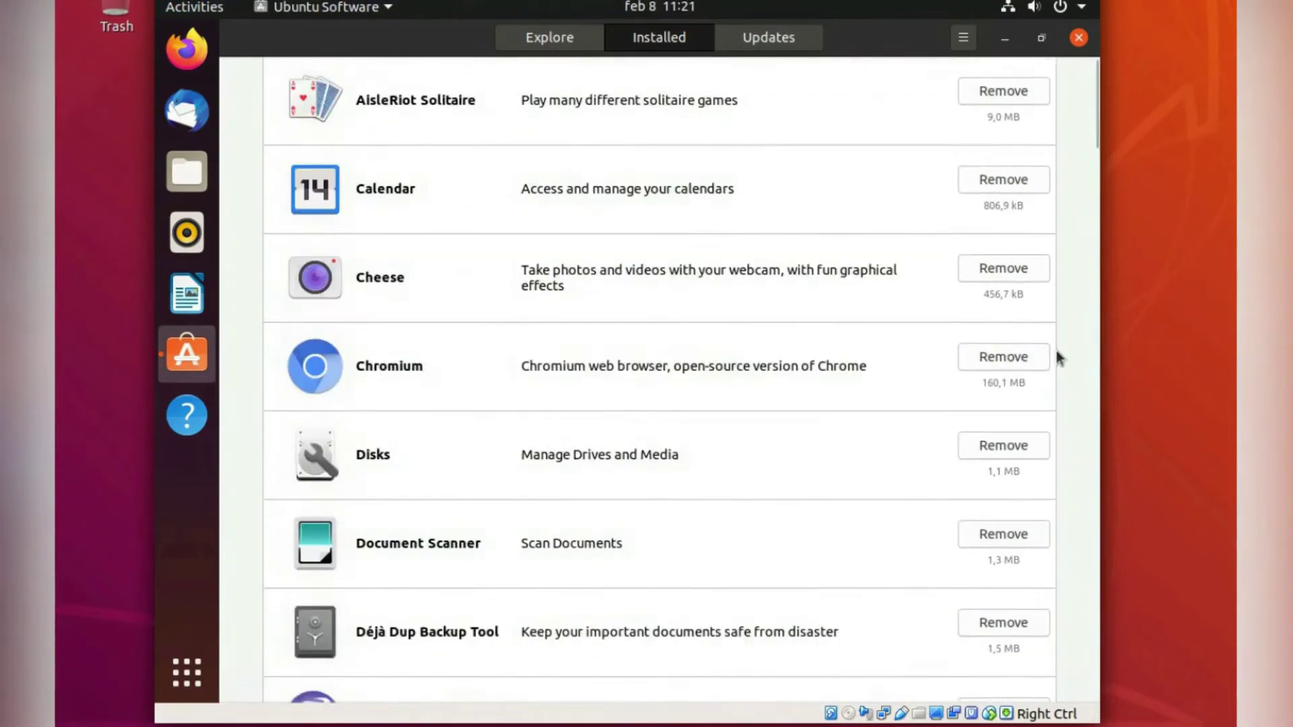